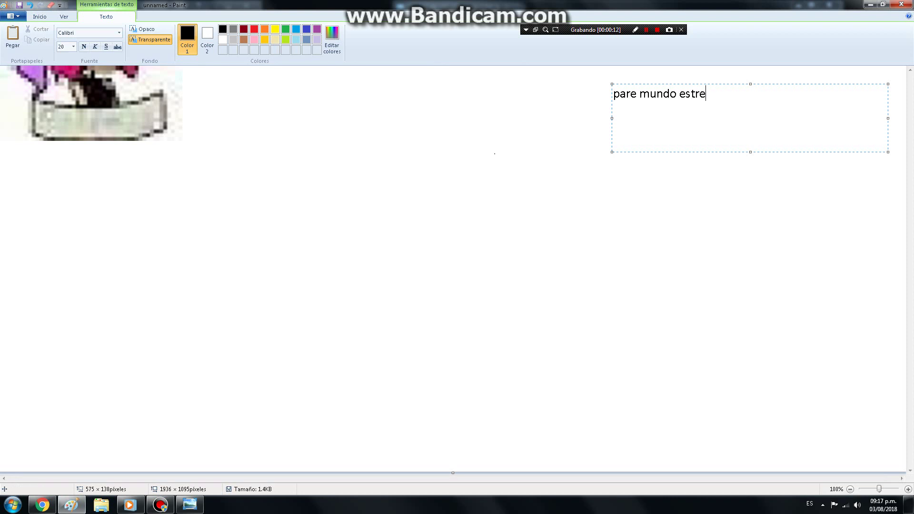
# Continue the note in the text box so it reads "pare mundo estrella a piticion de ella espero que les"
pyautogui.press('BackSpace')
pyautogui.press('BackSpace')
pyautogui.write('rella a piticion de ')
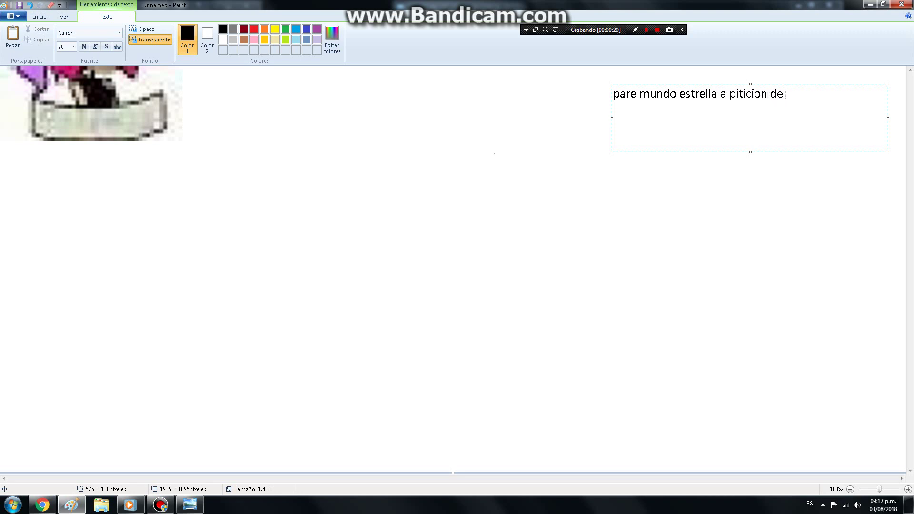
pyautogui.write('ella eso')
pyautogui.press('BackSpace')
pyautogui.write('peros qie')
pyautogui.press('BackSpace')
pyautogui.press('BackSpace')
pyautogui.press('BackSpace')
pyautogui.press('BackSpace')
pyautogui.press('BackSpace')
pyautogui.write('que les ')
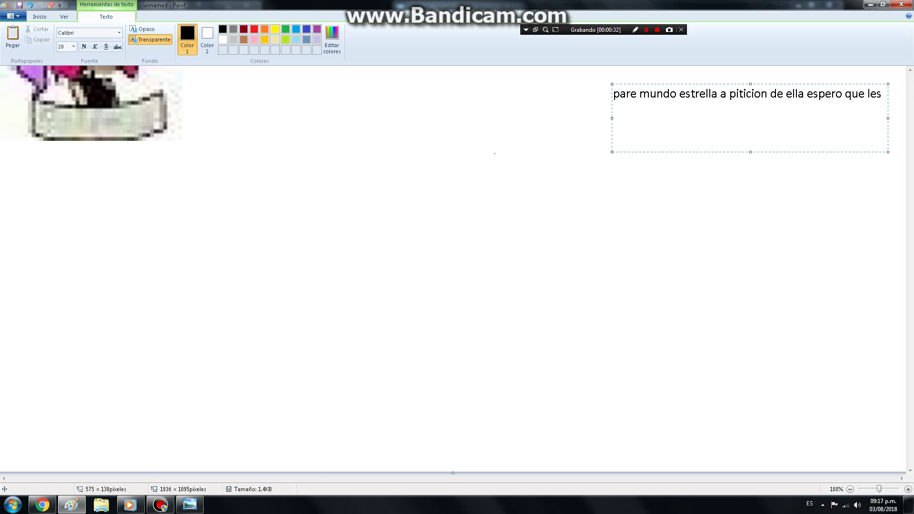
# Add "guste a ti y a todo" to the end of the note
pyautogui.write('guste a ti y a tosd')
pyautogui.press('BackSpace')
pyautogui.press('BackSpace')
pyautogui.write('do ')
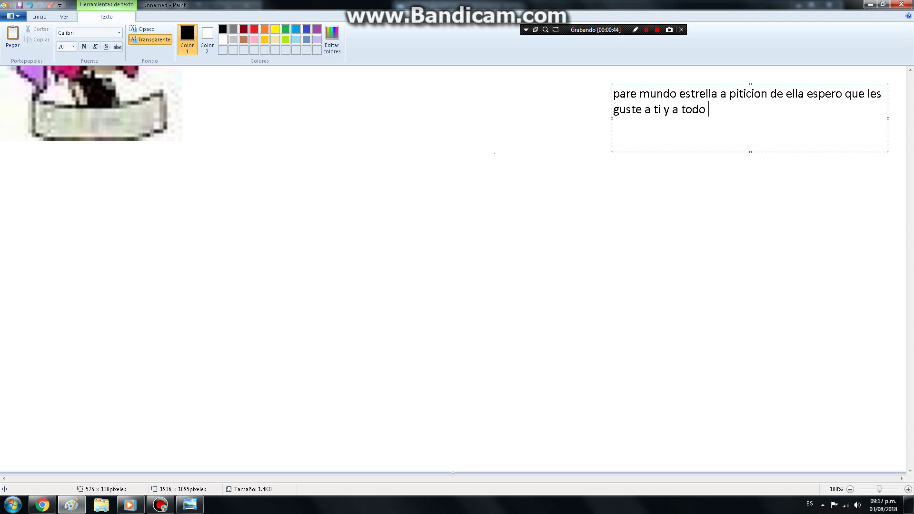
# Delete all of the note's text and discard the empty text box
pyautogui.write('ok')
pyautogui.press('BackSpace')
pyautogui.press('BackSpace')
pyautogui.press('BackSpace')
pyautogui.press('BackSpace')
pyautogui.press('BackSpace')
pyautogui.press('BackSpace')
pyautogui.press('BackSpace')
pyautogui.press('BackSpace')
pyautogui.press('BackSpace')
pyautogui.press('BackSpace')
pyautogui.press('BackSpace')
pyautogui.press('BackSpace')
pyautogui.press('BackSpace')
pyautogui.press('BackSpace')
pyautogui.press('BackSpace')
pyautogui.press('BackSpace')
pyautogui.press('BackSpace')
pyautogui.press('BackSpace')
pyautogui.press('BackSpace')
pyautogui.press('BackSpace')
pyautogui.moveTo(746, 94); pyautogui.dragTo(614, 94)
pyautogui.press('BackSpace')
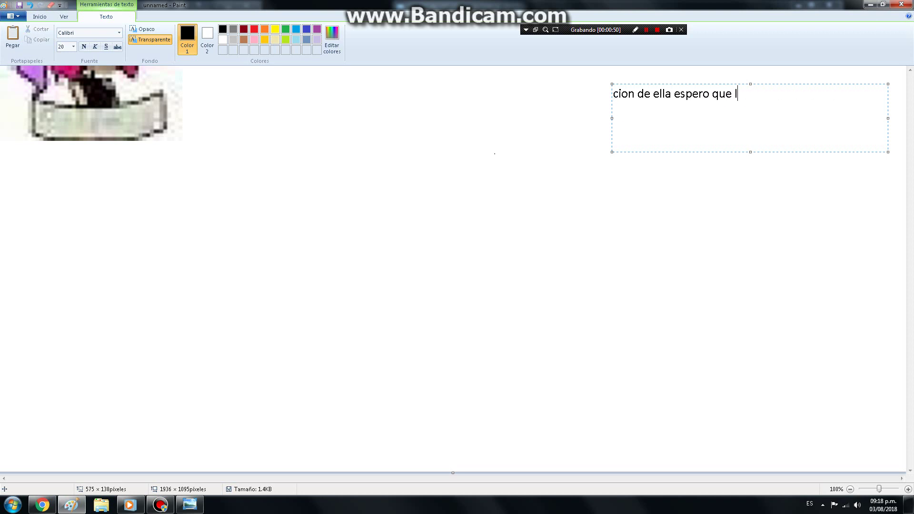
pyautogui.hotkey('ctrl', 'a')
pyautogui.press('BackSpace')
pyautogui.press('Escape')
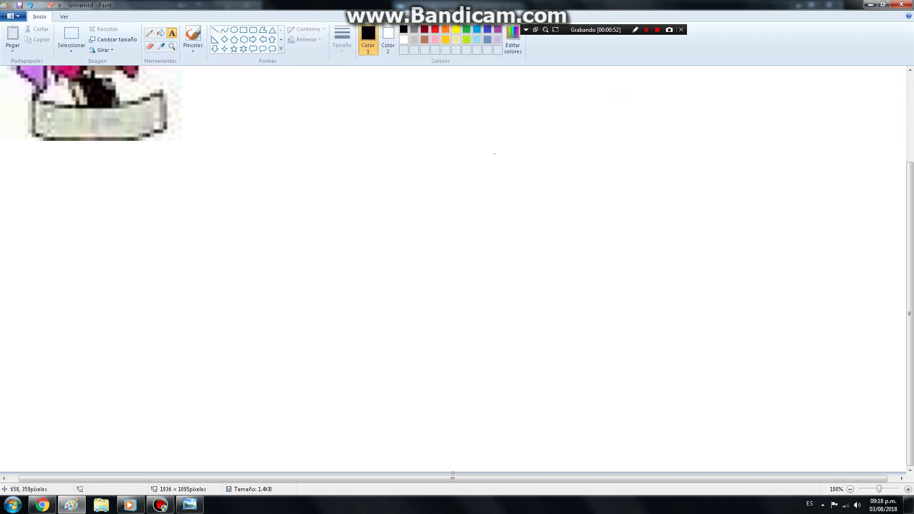
# Draw a black circle outline about 403 × 406 px in the middle of the canvas as the head's base
pyautogui.scroll(3, 453, 266)
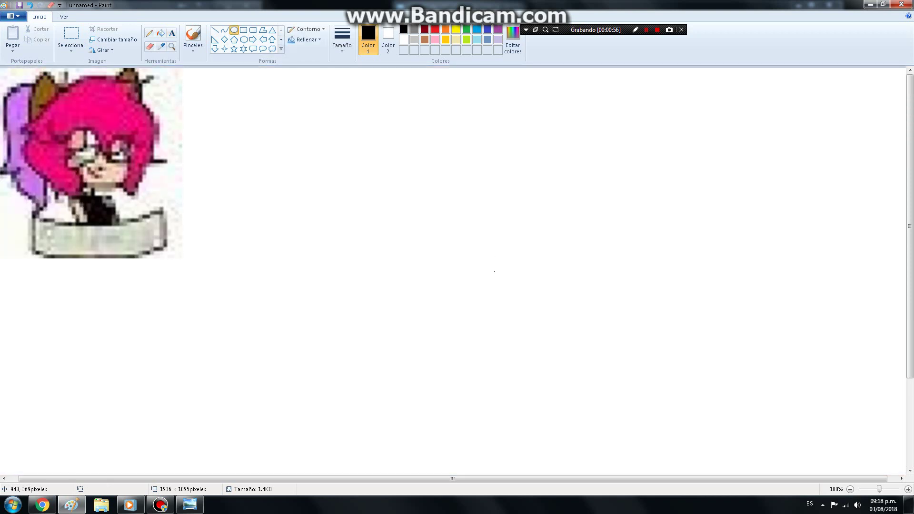
pyautogui.moveTo(443, 210); pyautogui.dragTo(627, 397)
pyautogui.moveTo(516, 320); pyautogui.dragTo(508, 288)
pyautogui.moveTo(620, 273)
pyautogui.mouseDown()
pyautogui.moveTo(659, 276)
pyautogui.moveTo(613, 281)
pyautogui.moveTo(626, 280)
pyautogui.mouseUp()
# Draw a near-vertical guideline about 644 px long through the circle and two horizontal ones about 640 px long across its middle and lower part
pyautogui.click(243, 30)
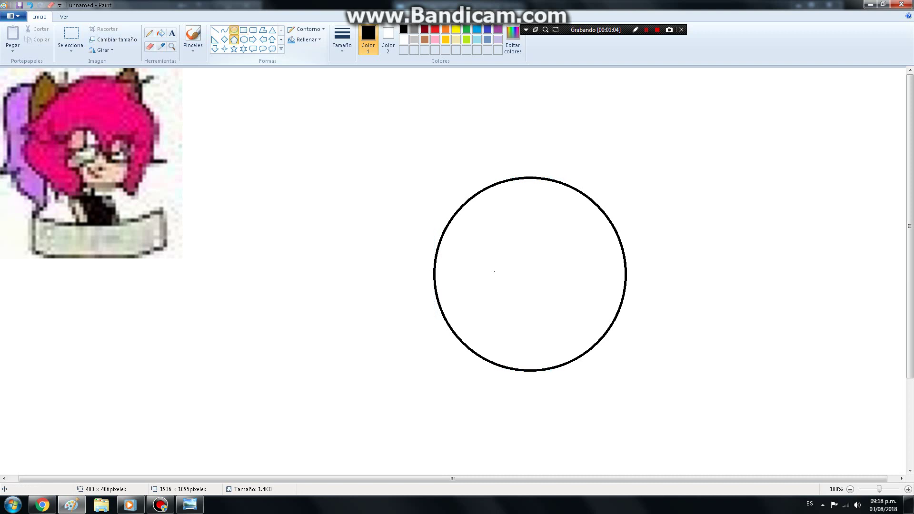
pyautogui.click(225, 29)
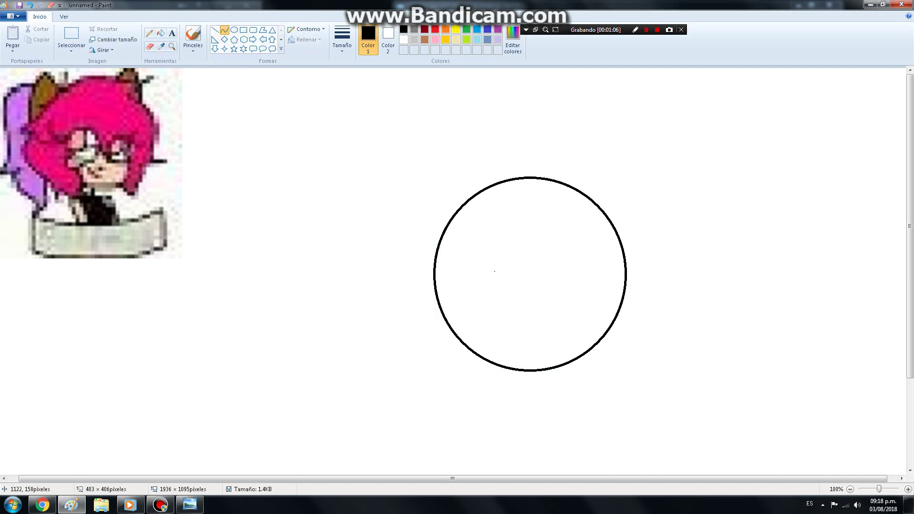
pyautogui.moveTo(526, 143); pyautogui.dragTo(543, 330)
pyautogui.click(215, 29)
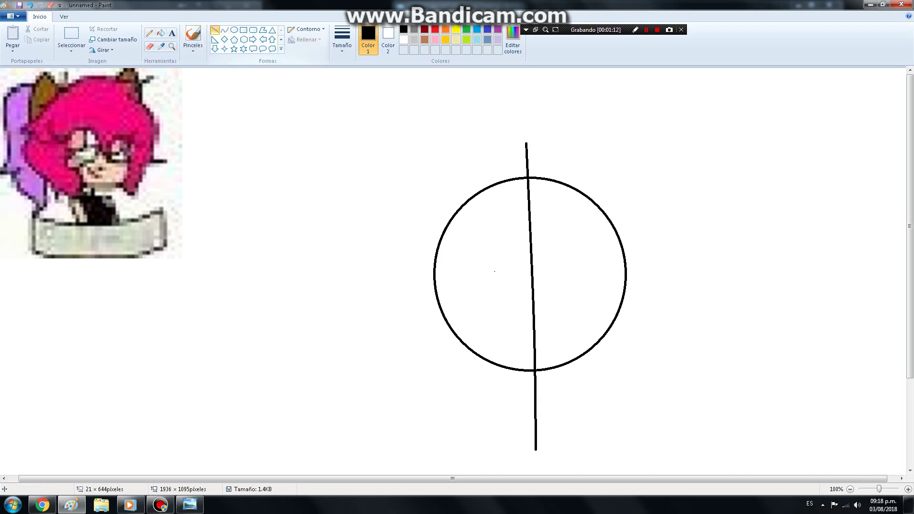
pyautogui.moveTo(395, 282)
pyautogui.mouseDown()
pyautogui.moveTo(547, 273)
pyautogui.moveTo(715, 292)
pyautogui.moveTo(698, 285)
pyautogui.mouseUp()
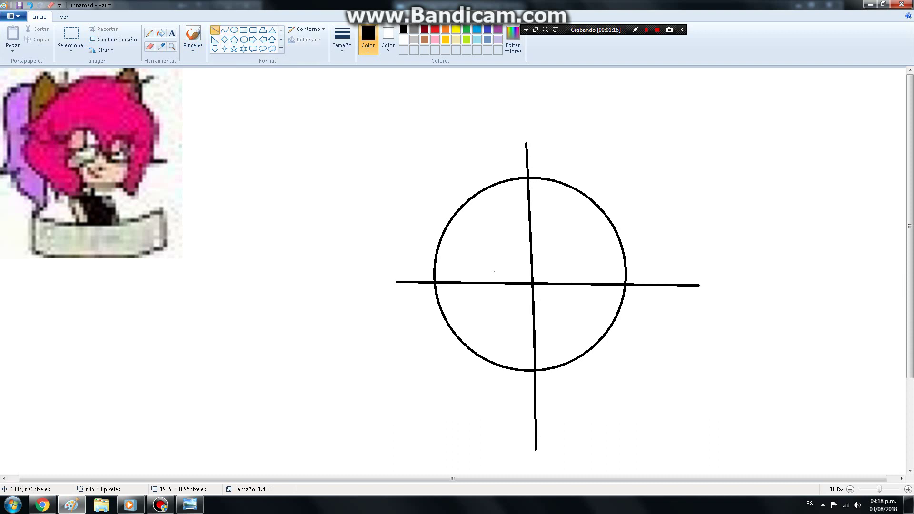
pyautogui.moveTo(387, 348); pyautogui.dragTo(694, 347)
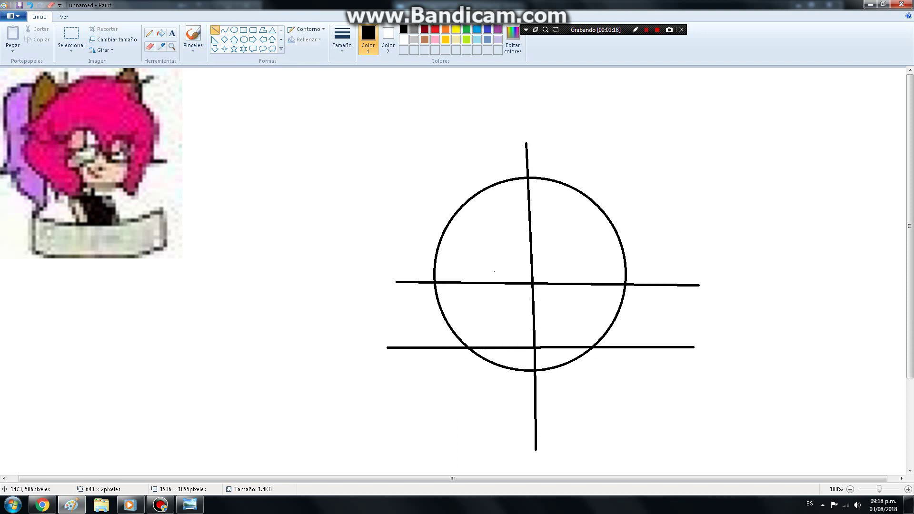
# Write the note "perdon por la calidad de la imagen" in a new text box in the empty area above the circle's right side
pyautogui.click(172, 33)
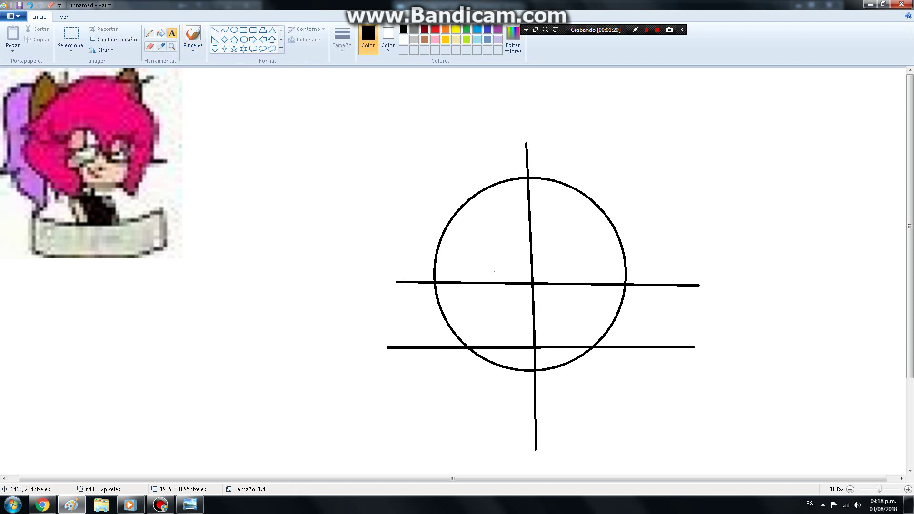
pyautogui.click(628, 112)
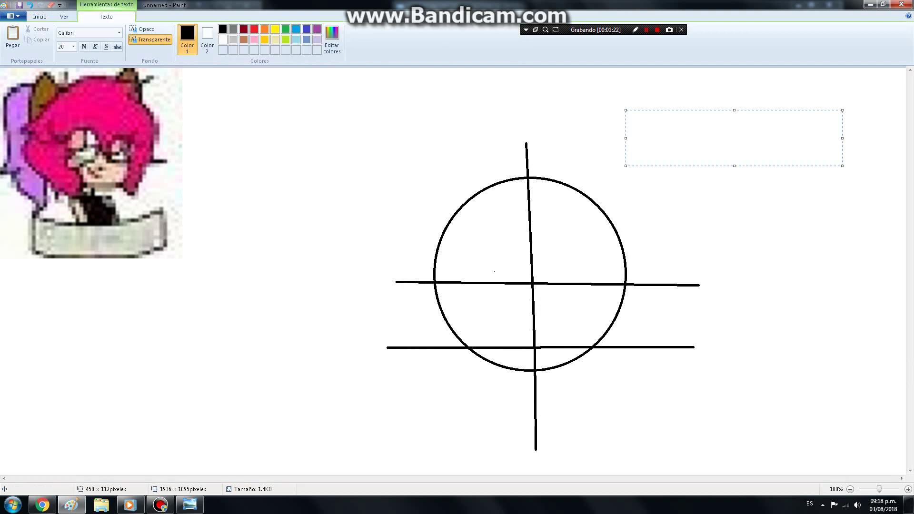
pyautogui.write('perdon oa')
pyautogui.press('BackSpace')
pyautogui.press('BackSpace')
pyautogui.write('o')
pyautogui.press('BackSpace')
pyautogui.write('perdon por la cal')
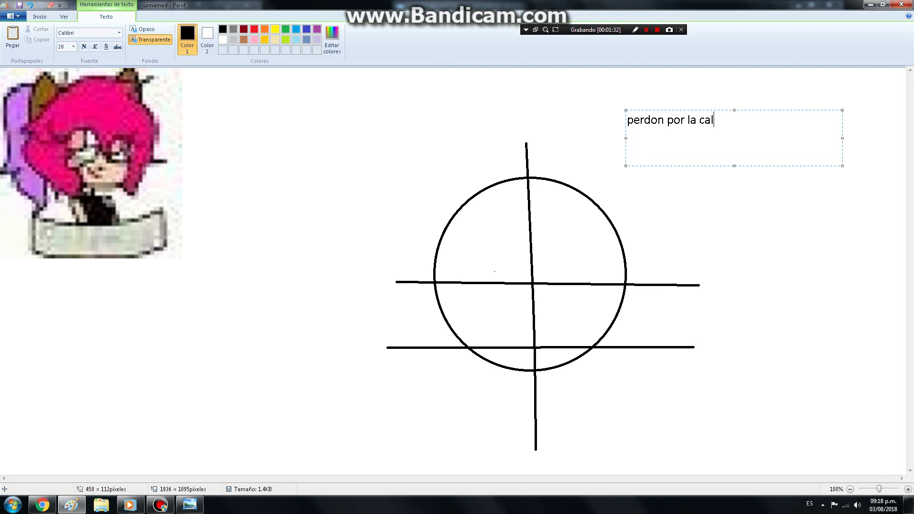
pyautogui.write('idad de la imagen')
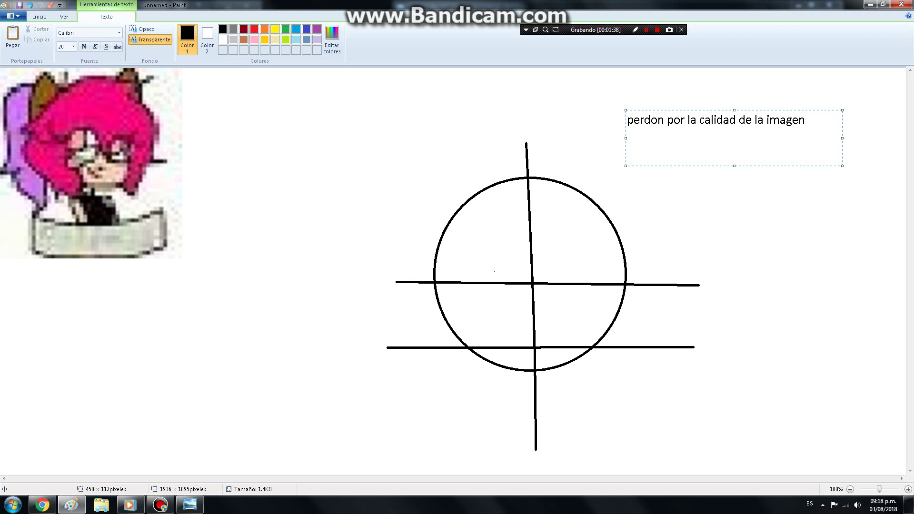
# Erase the image quality note from the text box
pyautogui.press('BackSpace')
pyautogui.press('BackSpace')
pyautogui.press('BackSpace')
pyautogui.press('BackSpace')
pyautogui.press('BackSpace')
pyautogui.press('BackSpace')
pyautogui.press('BackSpace')
pyautogui.press('BackSpace')
pyautogui.press('BackSpace')
pyautogui.press('BackSpace')
pyautogui.press('BackSpace')
pyautogui.press('BackSpace')
pyautogui.press('BackSpace')
pyautogui.press('BackSpace')
pyautogui.press('BackSpace')
pyautogui.press('BackSpace')
pyautogui.press('BackSpace')
pyautogui.press('BackSpace')
pyautogui.press('BackSpace')
pyautogui.press('BackSpace')
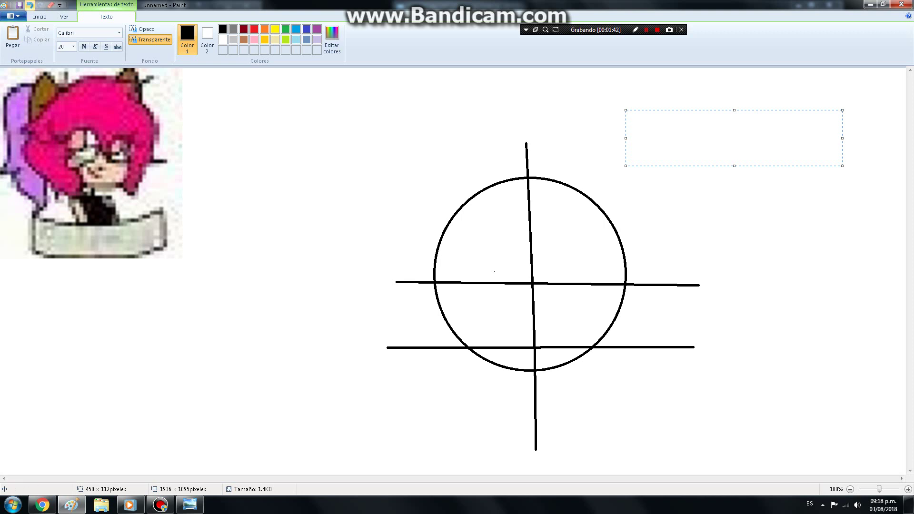
# Draw a curve about 138 px high on each side of the circle, joining the two horizontal guidelines as the cheeks
pyautogui.click(39, 16)
pyautogui.click(224, 29)
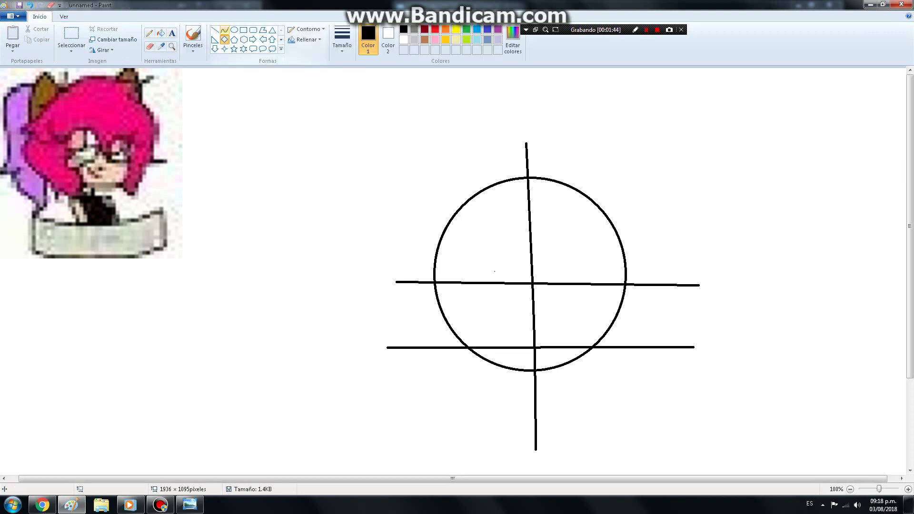
pyautogui.scroll(-3, 549, 350)
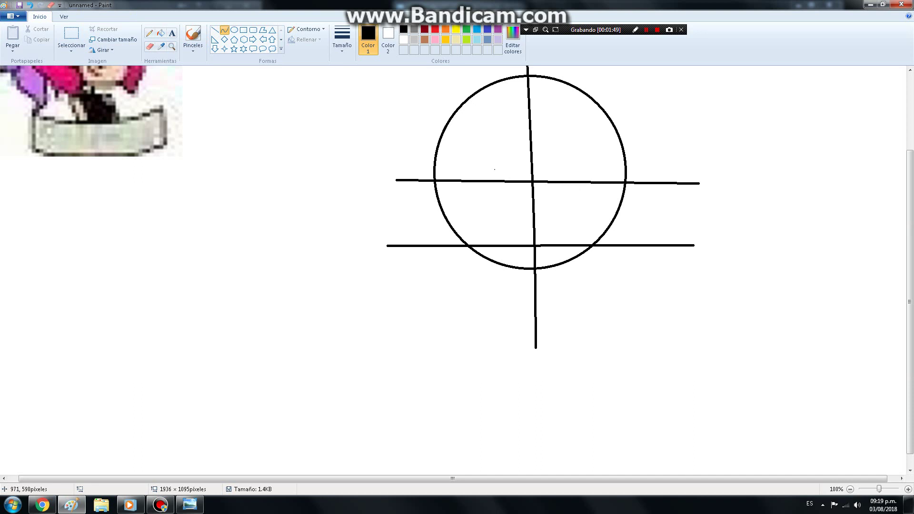
pyautogui.moveTo(455, 246); pyautogui.dragTo(431, 181)
pyautogui.moveTo(454, 224); pyautogui.dragTo(445, 219)
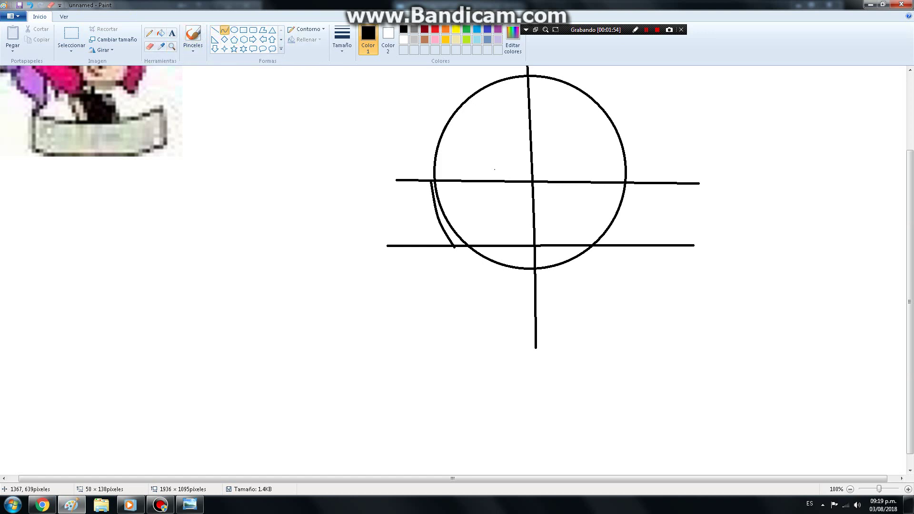
pyautogui.moveTo(600, 248); pyautogui.dragTo(628, 184)
pyautogui.moveTo(614, 215)
pyautogui.mouseDown()
pyautogui.moveTo(636, 180)
pyautogui.moveTo(629, 217)
pyautogui.mouseUp()
# Draw two jaw curves about 181 px high from the cheek ends, meeting at the chin on the vertical guideline
pyautogui.click(225, 39)
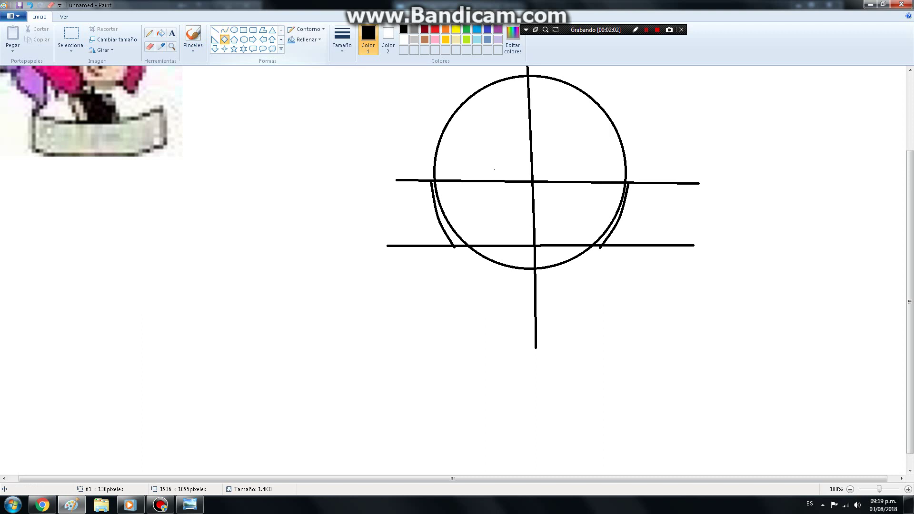
pyautogui.click(224, 29)
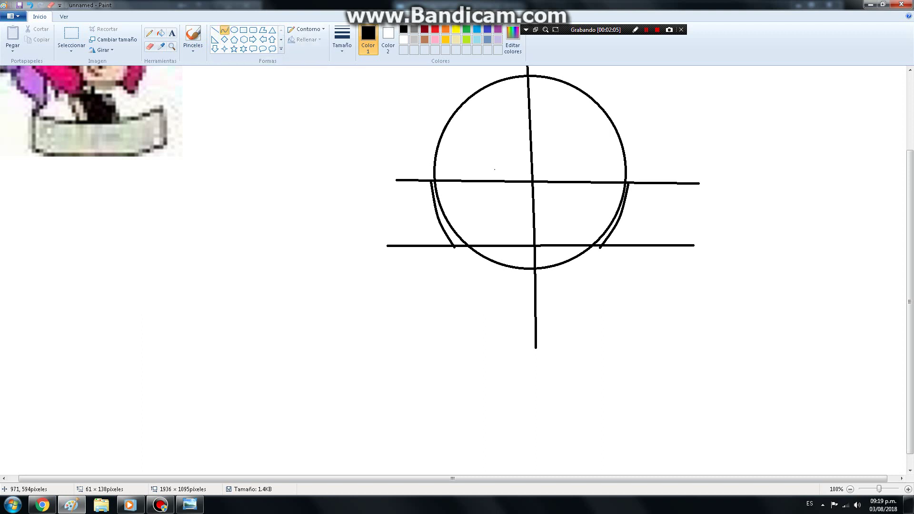
pyautogui.moveTo(454, 247)
pyautogui.mouseDown()
pyautogui.moveTo(536, 337)
pyautogui.moveTo(485, 306)
pyautogui.mouseUp()
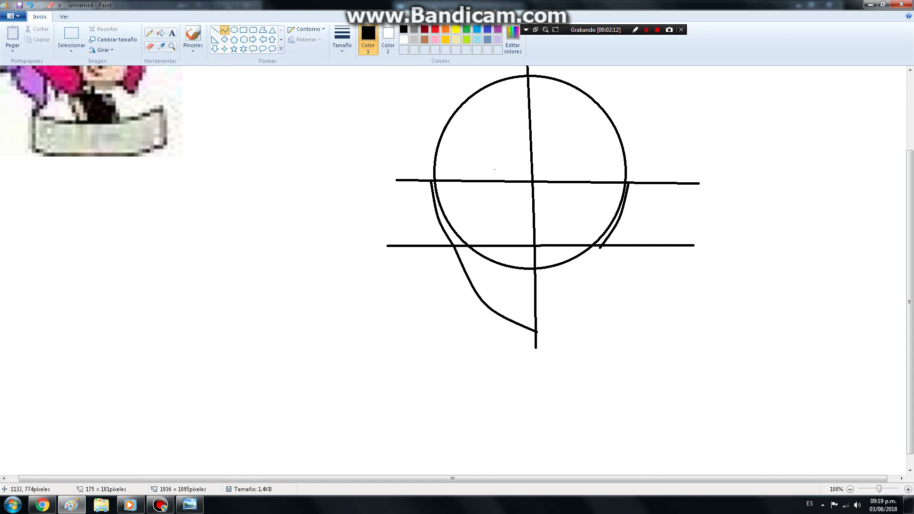
pyautogui.moveTo(537, 332)
pyautogui.mouseDown()
pyautogui.moveTo(604, 246)
pyautogui.moveTo(585, 308)
pyautogui.mouseUp()
pyautogui.scroll(3, 486, 368)
pyautogui.click(225, 40)
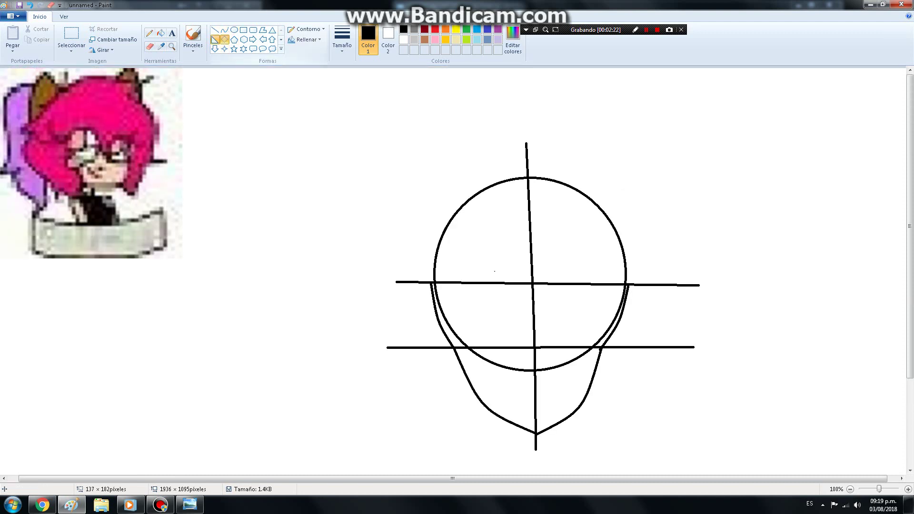
pyautogui.click(214, 30)
pyautogui.click(193, 36)
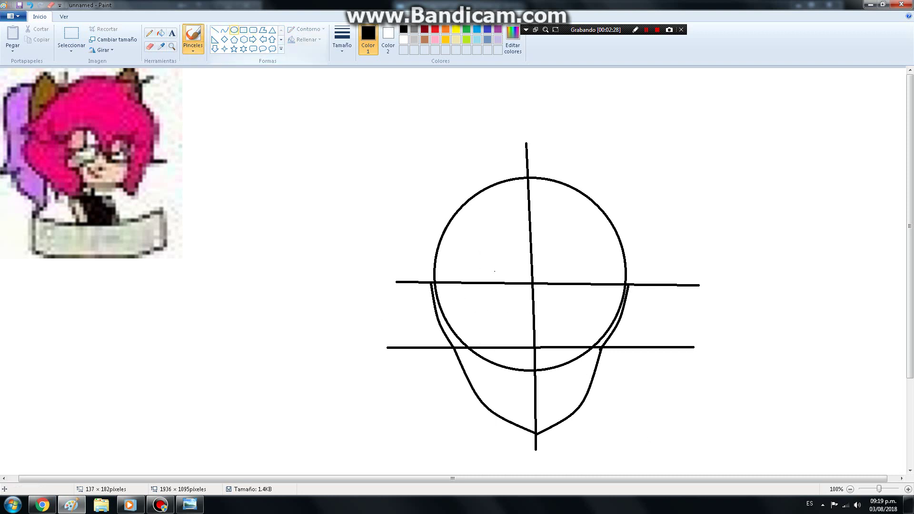
pyautogui.click(234, 29)
pyautogui.moveTo(579, 364); pyautogui.dragTo(434, 168)
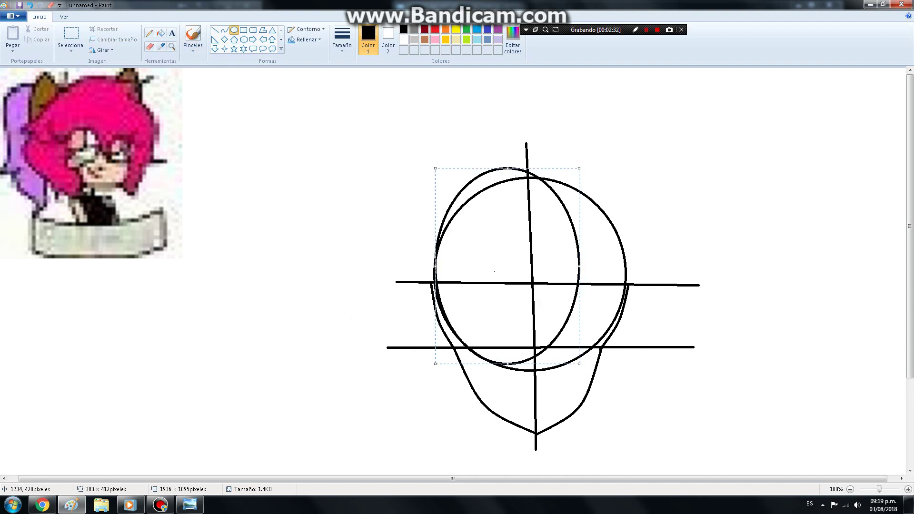
pyautogui.moveTo(579, 266); pyautogui.dragTo(634, 294)
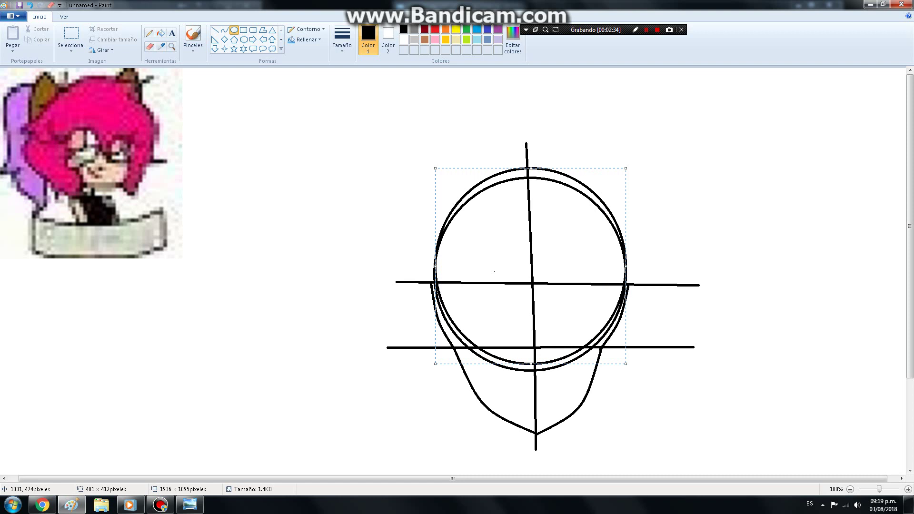
pyautogui.moveTo(550, 369); pyautogui.dragTo(545, 367)
pyautogui.moveTo(534, 179); pyautogui.dragTo(534, 164)
pyautogui.moveTo(434, 269); pyautogui.dragTo(431, 269)
pyautogui.moveTo(624, 276); pyautogui.dragTo(636, 278)
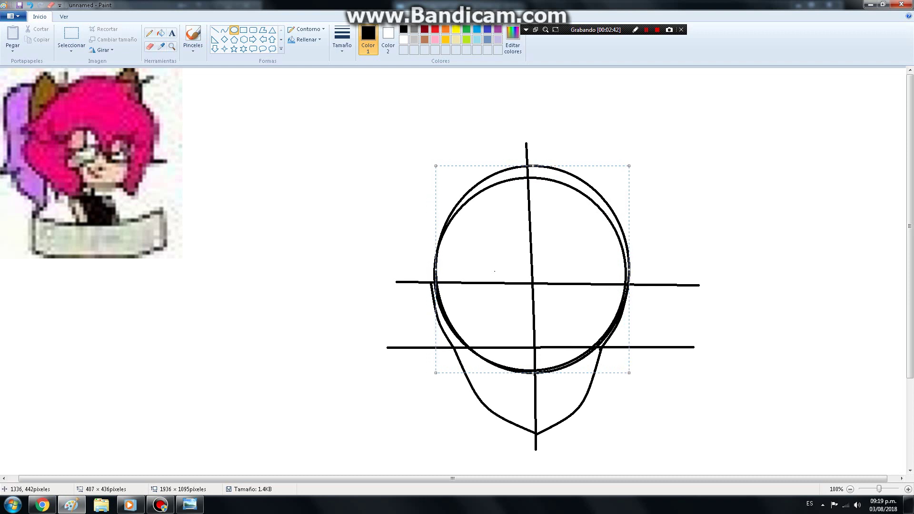
pyautogui.click(30, 5)
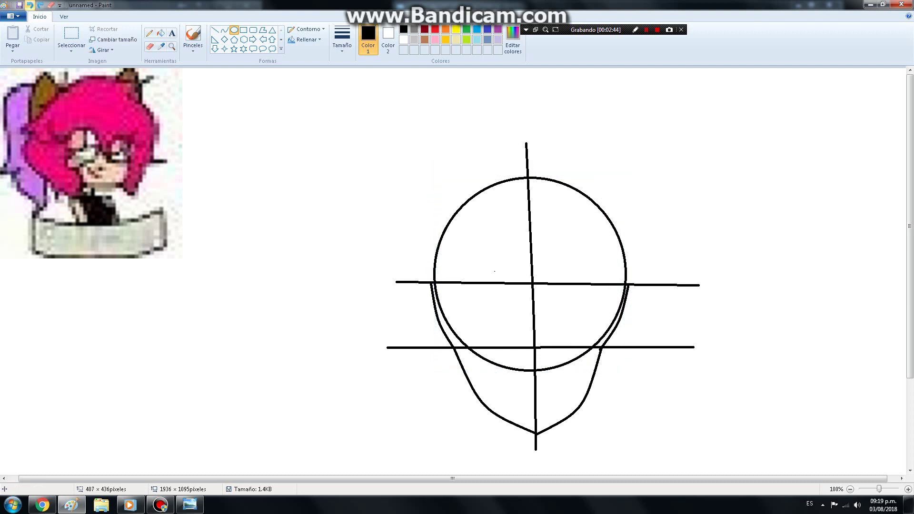
# Brush a thin freehand nose where the vertical and lower horizontal guidelines cross, and a small mouth between it and the chin
pyautogui.click(193, 37)
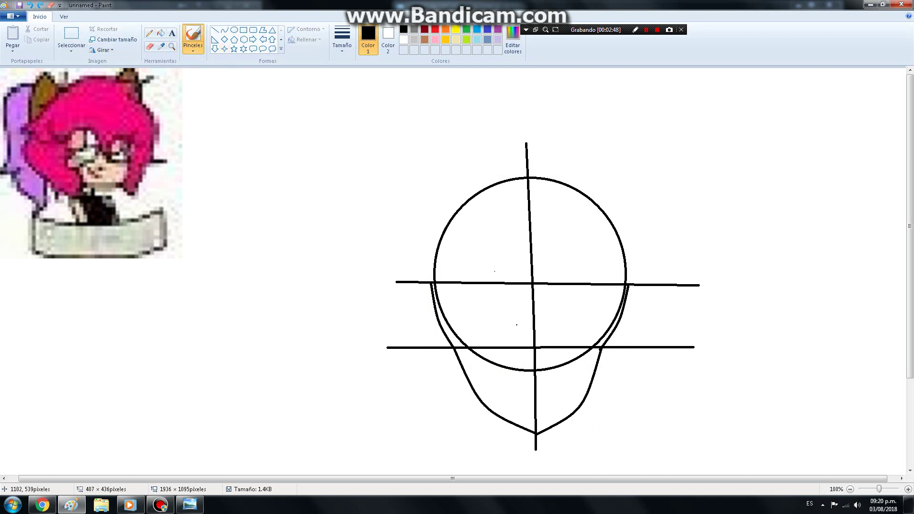
pyautogui.moveTo(517, 325); pyautogui.dragTo(530, 346)
pyautogui.moveTo(539, 320); pyautogui.dragTo(550, 340)
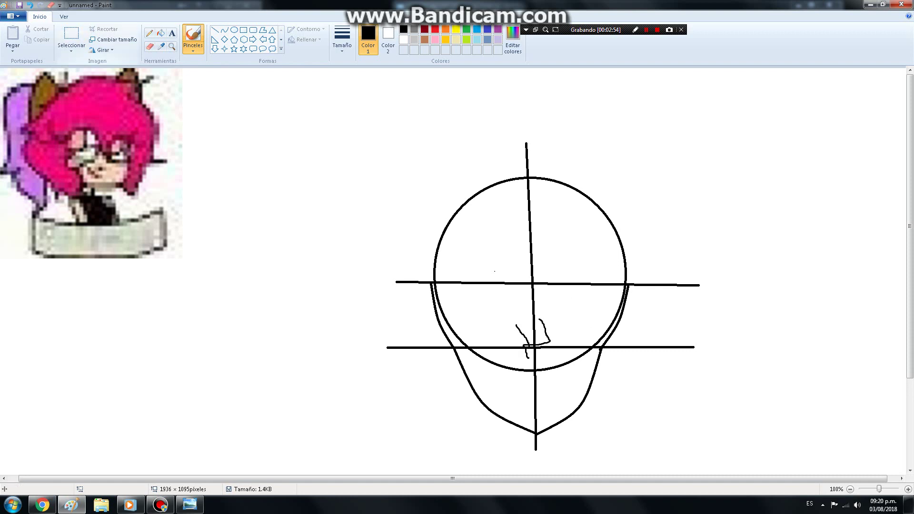
pyautogui.hotkey('ctrl', 'z')
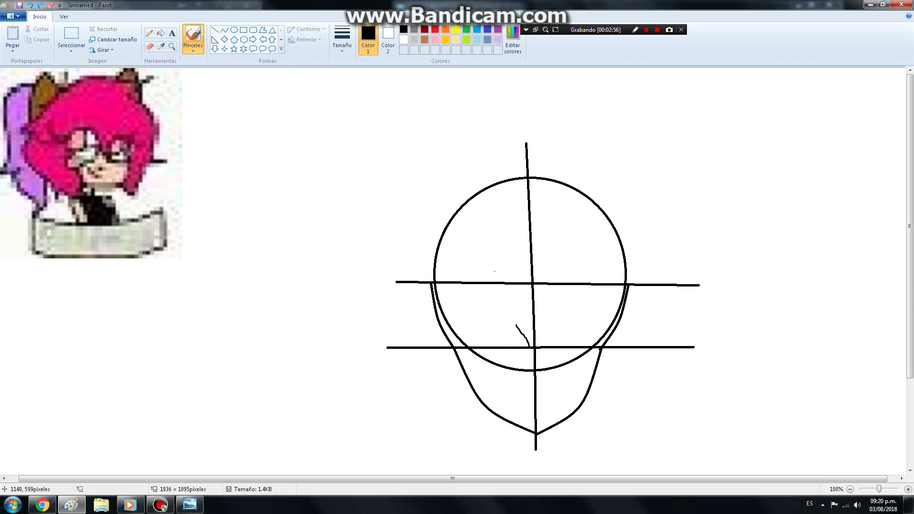
pyautogui.moveTo(539, 316); pyautogui.dragTo(544, 360)
pyautogui.moveTo(429, 254)
pyautogui.mouseDown()
pyautogui.moveTo(436, 291)
pyautogui.moveTo(441, 262)
pyautogui.moveTo(459, 292)
pyautogui.moveTo(455, 262)
pyautogui.moveTo(482, 279)
pyautogui.moveTo(524, 277)
pyautogui.moveTo(547, 301)
pyautogui.moveTo(552, 269)
pyautogui.moveTo(595, 299)
pyautogui.moveTo(591, 278)
pyautogui.moveTo(636, 299)
pyautogui.moveTo(622, 267)
pyautogui.moveTo(657, 268)
pyautogui.moveTo(601, 197)
pyautogui.moveTo(573, 184)
pyautogui.mouseUp()
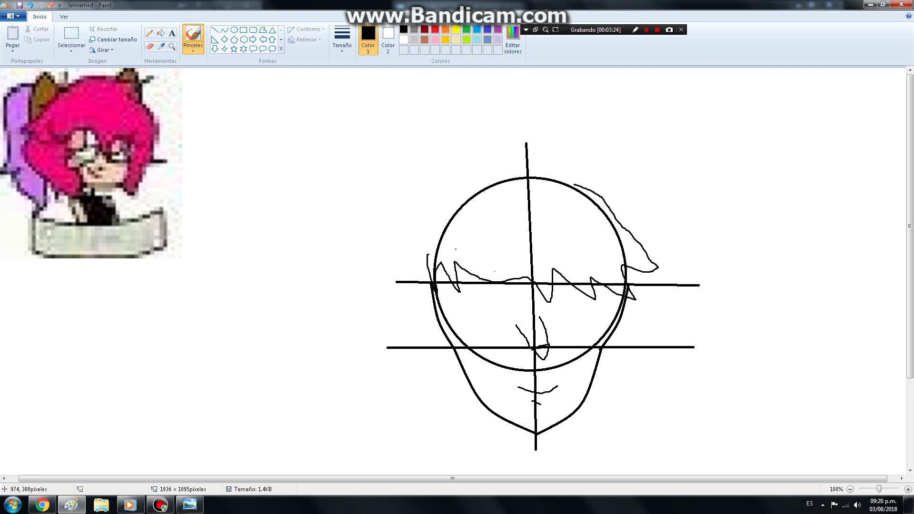
pyautogui.moveTo(425, 257)
pyautogui.mouseDown()
pyautogui.moveTo(419, 285)
pyautogui.moveTo(419, 234)
pyautogui.moveTo(395, 244)
pyautogui.moveTo(441, 192)
pyautogui.moveTo(478, 181)
pyautogui.mouseUp()
pyautogui.moveTo(542, 175); pyautogui.dragTo(552, 174)
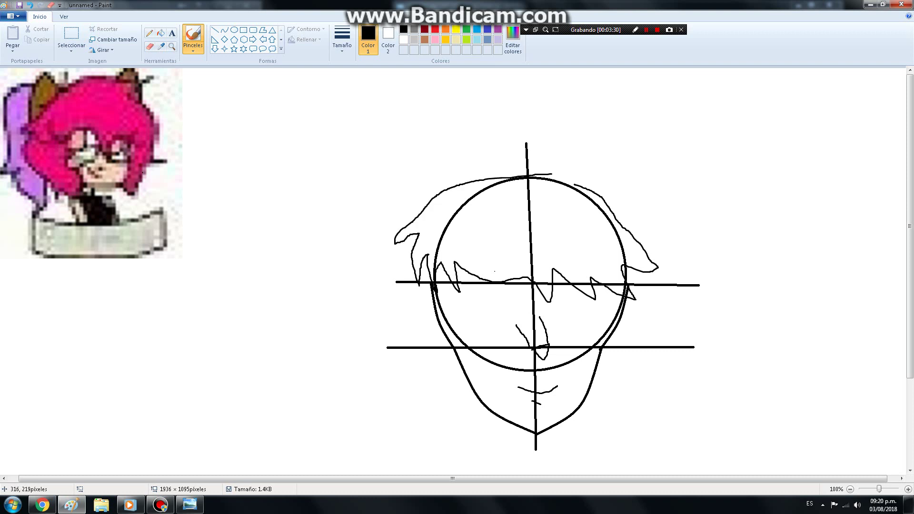
pyautogui.click(30, 5)
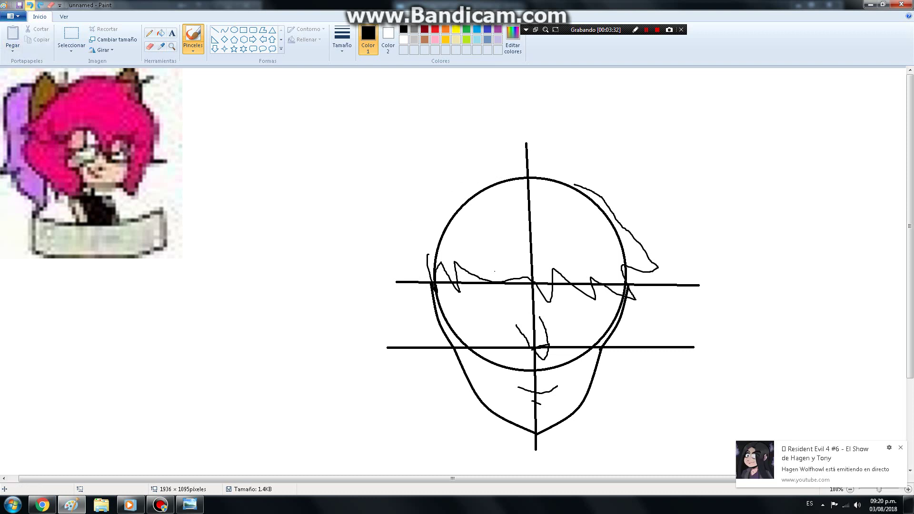
pyautogui.click(29, 4)
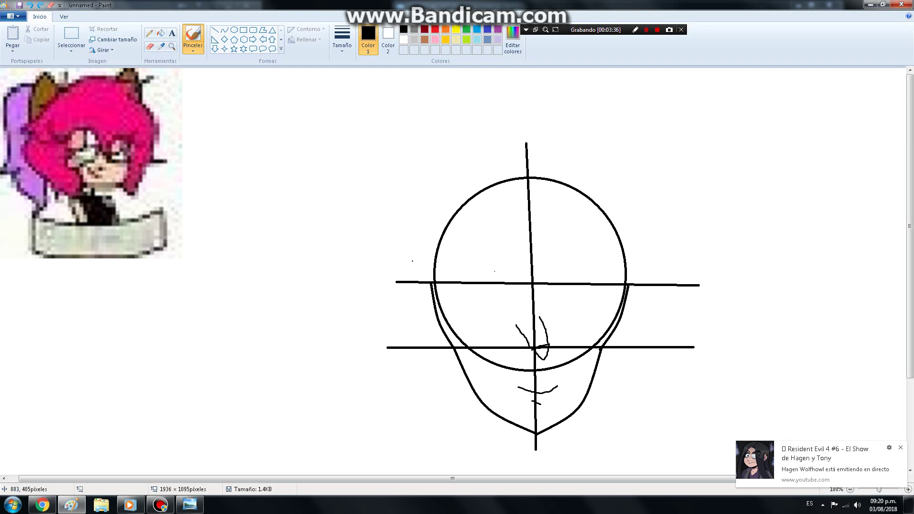
# Brush the hair freehand: a jagged fringe along the upper horizontal guideline, pointed locks beside the cheek, and a spiky outline around the circle
pyautogui.moveTo(394, 317)
pyautogui.mouseDown()
pyautogui.moveTo(397, 389)
pyautogui.moveTo(414, 357)
pyautogui.moveTo(427, 400)
pyautogui.moveTo(437, 347)
pyautogui.moveTo(454, 402)
pyautogui.moveTo(435, 267)
pyautogui.moveTo(449, 281)
pyautogui.moveTo(453, 270)
pyautogui.moveTo(459, 292)
pyautogui.moveTo(468, 267)
pyautogui.moveTo(521, 299)
pyautogui.moveTo(531, 269)
pyautogui.moveTo(591, 296)
pyautogui.moveTo(621, 273)
pyautogui.moveTo(627, 300)
pyautogui.mouseUp()
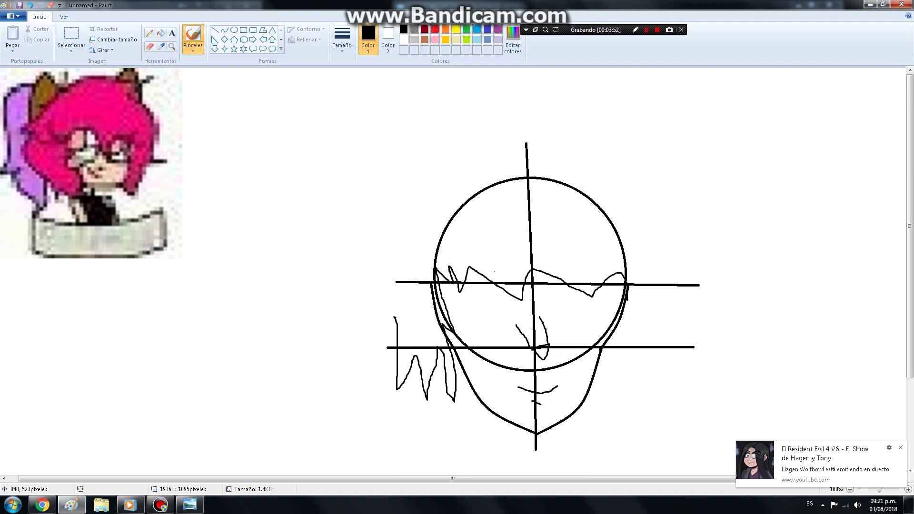
pyautogui.moveTo(396, 320); pyautogui.dragTo(400, 285)
pyautogui.click(30, 5)
pyautogui.moveTo(396, 317)
pyautogui.mouseDown()
pyautogui.moveTo(390, 253)
pyautogui.moveTo(370, 261)
pyautogui.moveTo(387, 232)
pyautogui.moveTo(380, 235)
pyautogui.moveTo(419, 187)
pyautogui.moveTo(510, 157)
pyautogui.moveTo(560, 152)
pyautogui.moveTo(550, 168)
pyautogui.moveTo(628, 208)
pyautogui.moveTo(617, 208)
pyautogui.moveTo(612, 224)
pyautogui.moveTo(635, 281)
pyautogui.mouseUp()
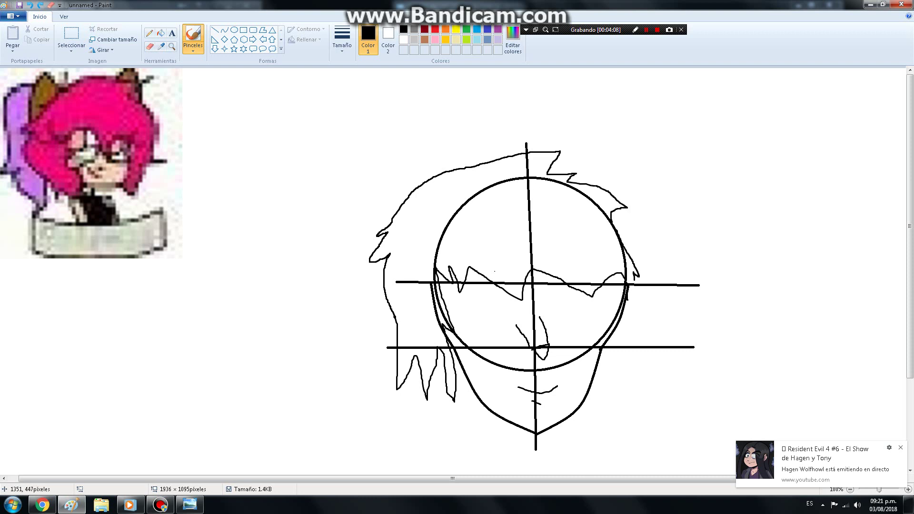
pyautogui.click(502, 265)
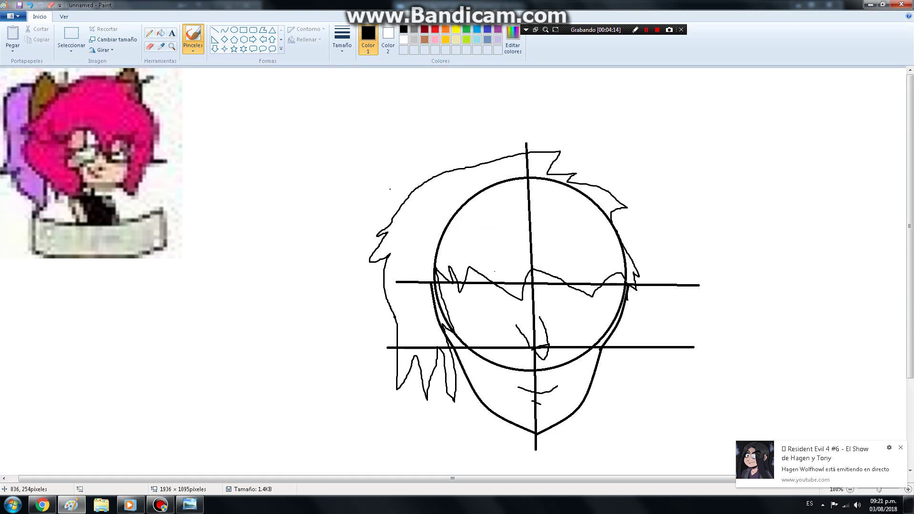
# Brush a rounded hair bow on the upper-left of the head, with a pointed ponytail hanging below and a small loop beside it
pyautogui.moveTo(421, 187)
pyautogui.mouseDown()
pyautogui.moveTo(368, 156)
pyautogui.moveTo(356, 173)
pyautogui.moveTo(365, 212)
pyautogui.moveTo(395, 214)
pyautogui.moveTo(404, 179)
pyautogui.moveTo(387, 178)
pyautogui.moveTo(390, 200)
pyautogui.moveTo(404, 201)
pyautogui.moveTo(344, 275)
pyautogui.moveTo(329, 313)
pyautogui.moveTo(357, 274)
pyautogui.moveTo(348, 328)
pyautogui.moveTo(385, 257)
pyautogui.mouseUp()
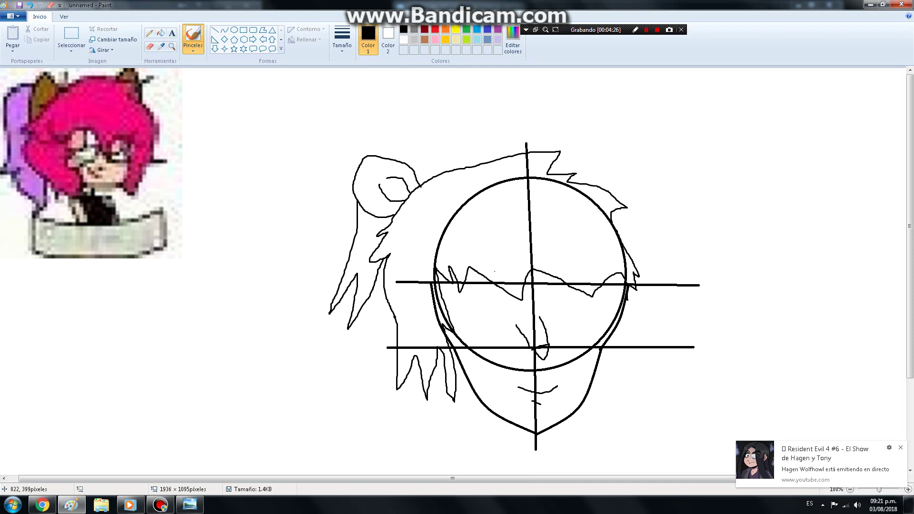
pyautogui.moveTo(371, 287)
pyautogui.mouseDown()
pyautogui.moveTo(371, 318)
pyautogui.moveTo(387, 301)
pyautogui.moveTo(389, 319)
pyautogui.moveTo(395, 314)
pyautogui.mouseUp()
pyautogui.moveTo(412, 172)
pyautogui.mouseDown()
pyautogui.moveTo(421, 156)
pyautogui.moveTo(433, 162)
pyautogui.moveTo(434, 180)
pyautogui.moveTo(429, 168)
pyautogui.mouseUp()
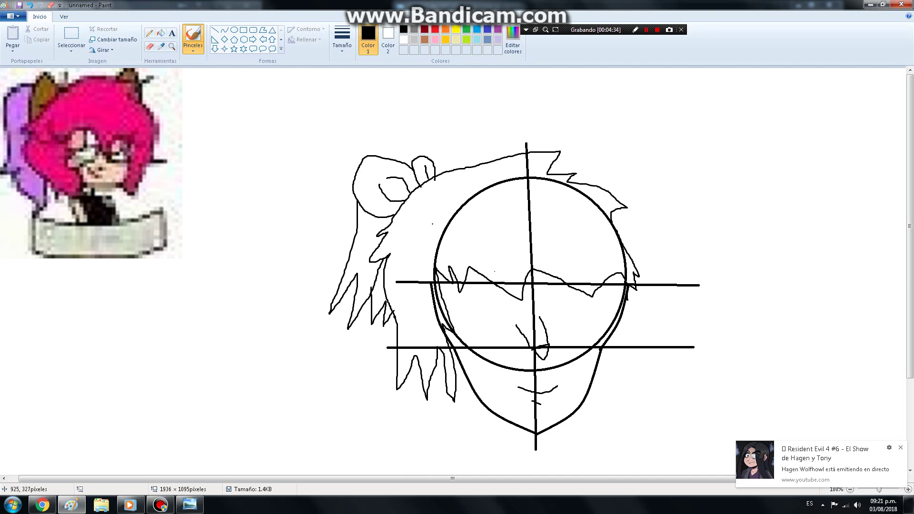
pyautogui.scroll(-1, 434, 227)
pyautogui.scroll(1, 452, 285)
# Erase the circle's upper arc and the vertical guideline above the fringe with an enlarged eraser, then the upper horizontal guideline's outer left end
pyautogui.click(149, 47)
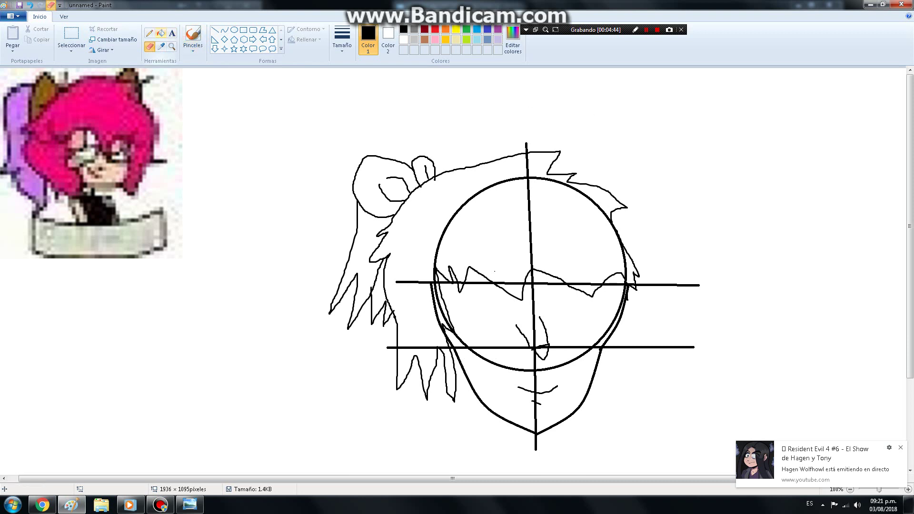
pyautogui.moveTo(439, 237); pyautogui.dragTo(458, 228)
pyautogui.hotkey('ctrl', '+')
pyautogui.hotkey('ctrl', '+')
pyautogui.hotkey('ctrl', '+')
pyautogui.hotkey('ctrl', '+')
pyautogui.moveTo(452, 233)
pyautogui.mouseDown()
pyautogui.moveTo(438, 251)
pyautogui.moveTo(456, 207)
pyautogui.moveTo(444, 206)
pyautogui.moveTo(481, 186)
pyautogui.moveTo(459, 218)
pyautogui.moveTo(500, 198)
pyautogui.mouseUp()
pyautogui.moveTo(530, 257)
pyautogui.mouseDown()
pyautogui.moveTo(530, 206)
pyautogui.moveTo(496, 192)
pyautogui.moveTo(518, 179)
pyautogui.moveTo(501, 187)
pyautogui.moveTo(523, 192)
pyautogui.moveTo(524, 143)
pyautogui.mouseUp()
pyautogui.moveTo(525, 179)
pyautogui.mouseDown()
pyautogui.moveTo(595, 205)
pyautogui.moveTo(543, 181)
pyautogui.moveTo(526, 159)
pyautogui.moveTo(528, 171)
pyautogui.mouseUp()
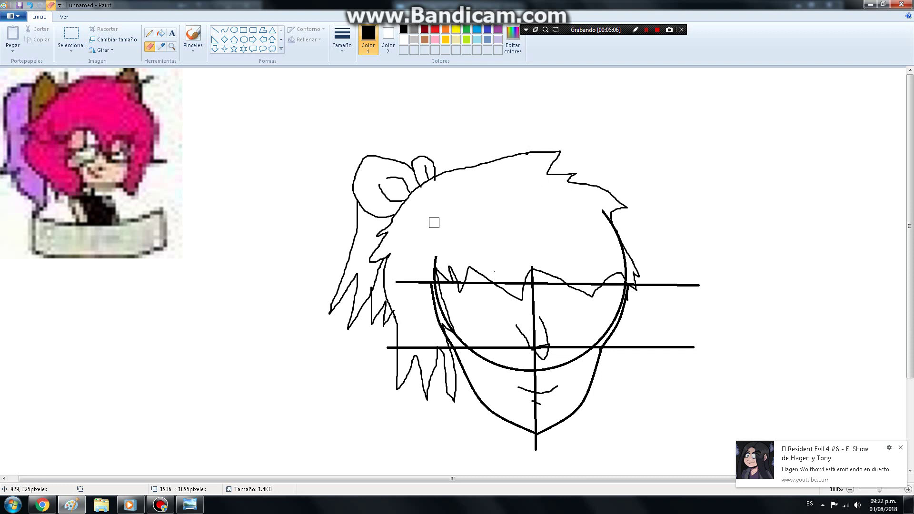
pyautogui.moveTo(406, 283); pyautogui.dragTo(399, 282)
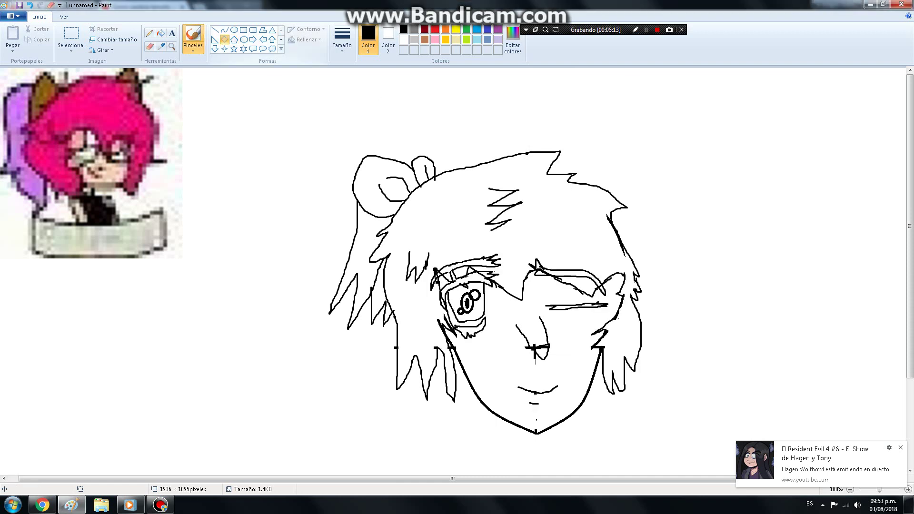
# Draw two neck curves about 119 and 115 px high down from the jaw, and a left shoulder curve running out from the neck
pyautogui.click(224, 30)
pyautogui.scroll(-3, 438, 355)
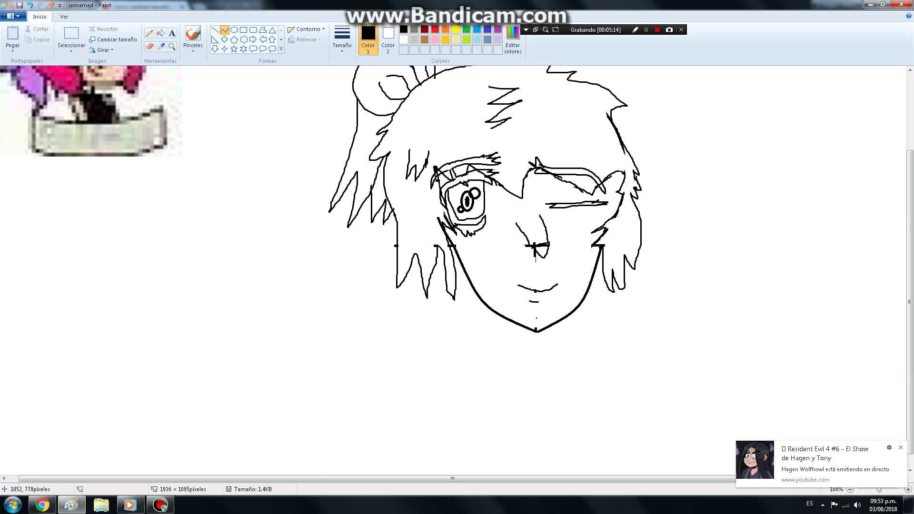
pyautogui.moveTo(496, 313)
pyautogui.mouseDown()
pyautogui.moveTo(498, 374)
pyautogui.moveTo(491, 345)
pyautogui.moveTo(500, 346)
pyautogui.mouseUp()
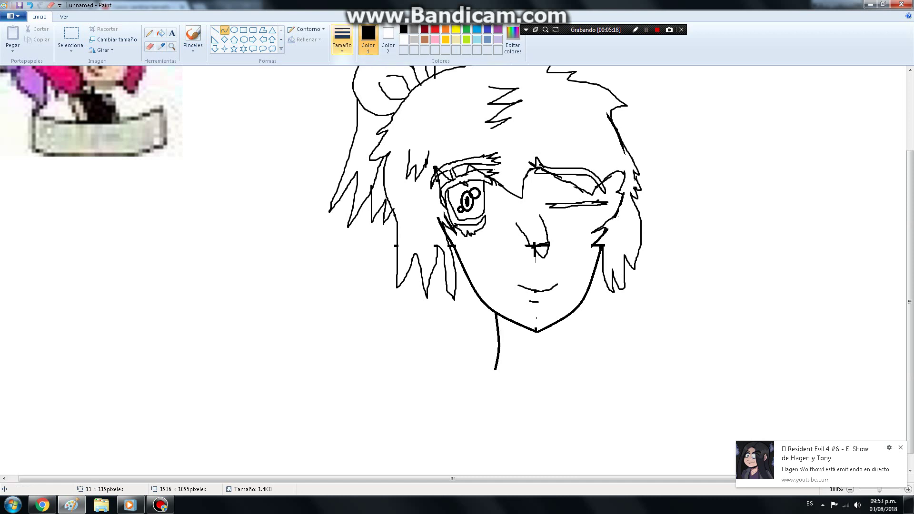
pyautogui.click(234, 29)
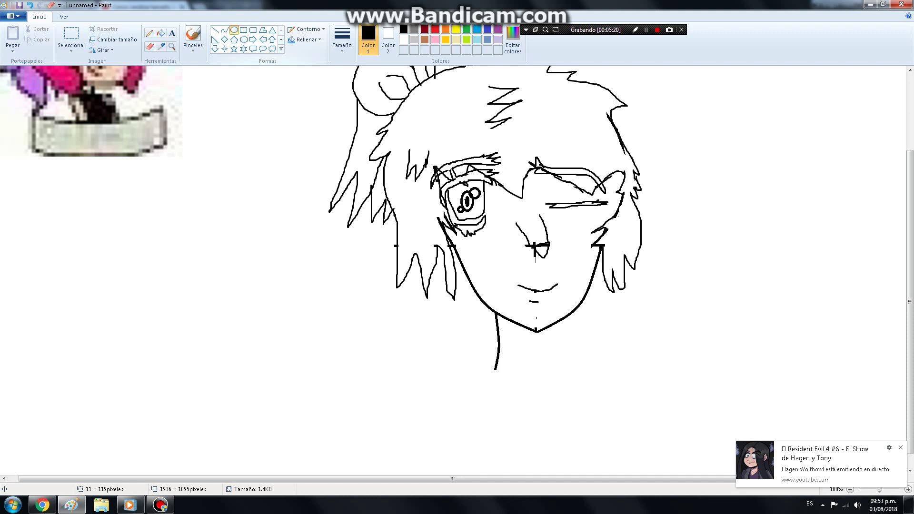
pyautogui.click(225, 30)
pyautogui.moveTo(550, 327)
pyautogui.mouseDown()
pyautogui.moveTo(545, 405)
pyautogui.moveTo(554, 377)
pyautogui.mouseUp()
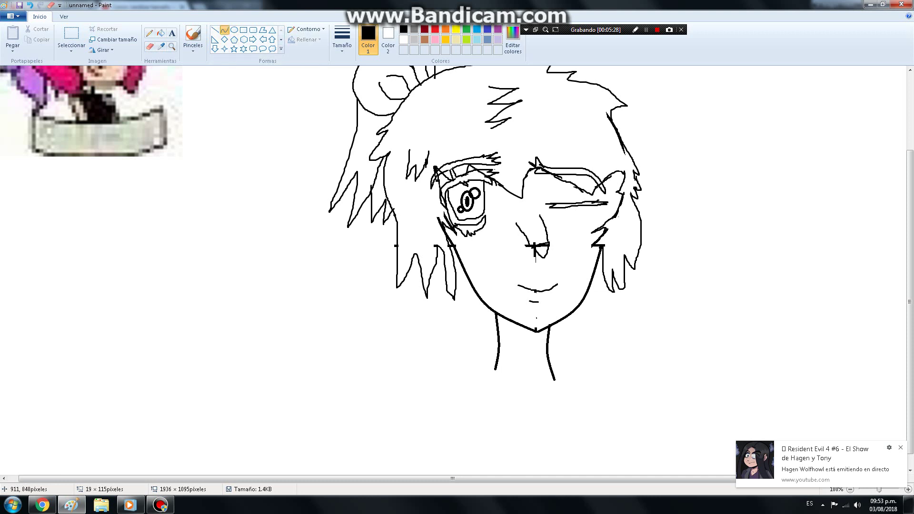
pyautogui.moveTo(412, 359)
pyautogui.mouseDown()
pyautogui.moveTo(492, 393)
pyautogui.moveTo(500, 350)
pyautogui.moveTo(459, 363)
pyautogui.mouseUp()
pyautogui.click(224, 40)
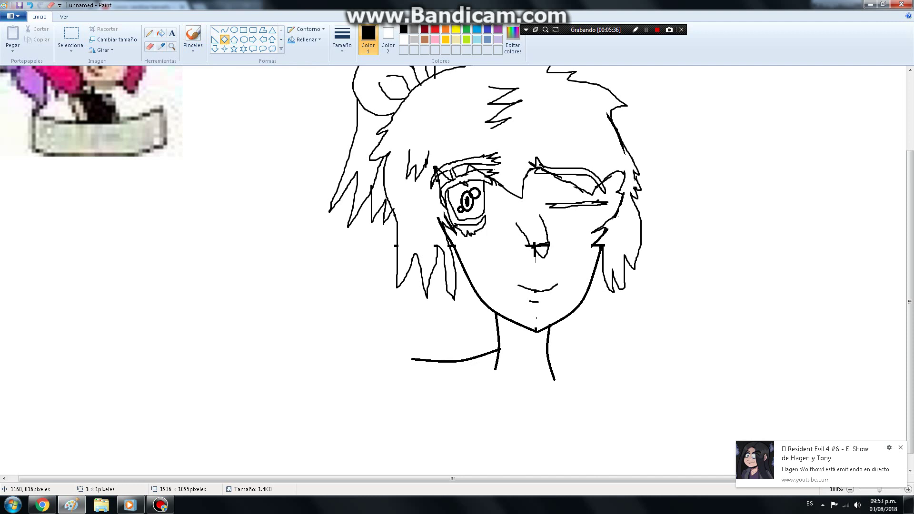
pyautogui.moveTo(549, 355); pyautogui.dragTo(633, 378)
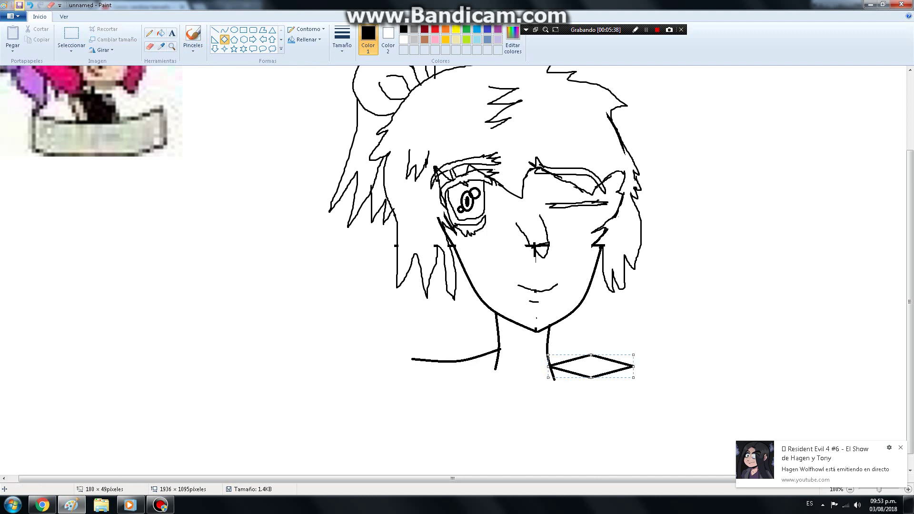
pyautogui.hotkey('ctrl', 'z')
# Draw the right shoulder as a sagging curve about 207 × 62 px running outward from the neck
pyautogui.click(225, 30)
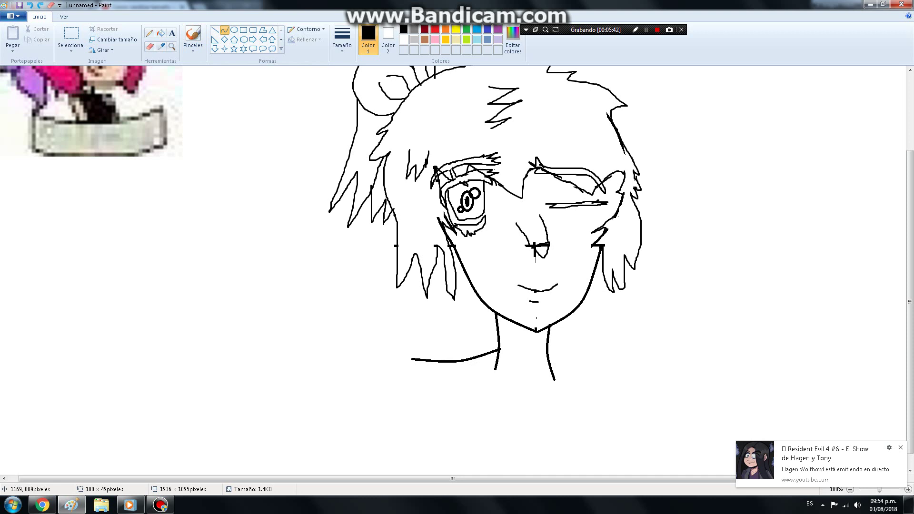
pyautogui.moveTo(548, 350); pyautogui.dragTo(647, 379)
pyautogui.moveTo(590, 352); pyautogui.dragTo(596, 377)
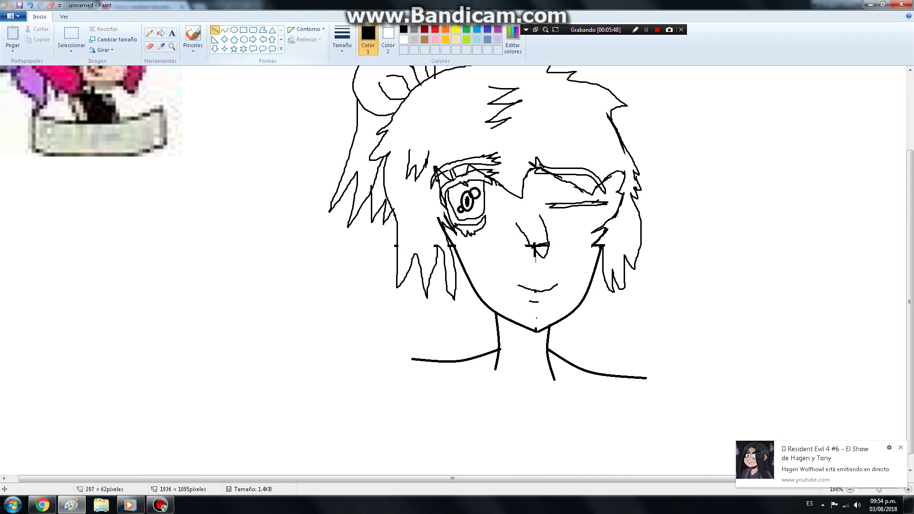
# Brush a pointed neckline joining the two neck curves, and the outer arm outlines running down from both shoulder ends
pyautogui.click(193, 36)
pyautogui.scroll(3, 253, 191)
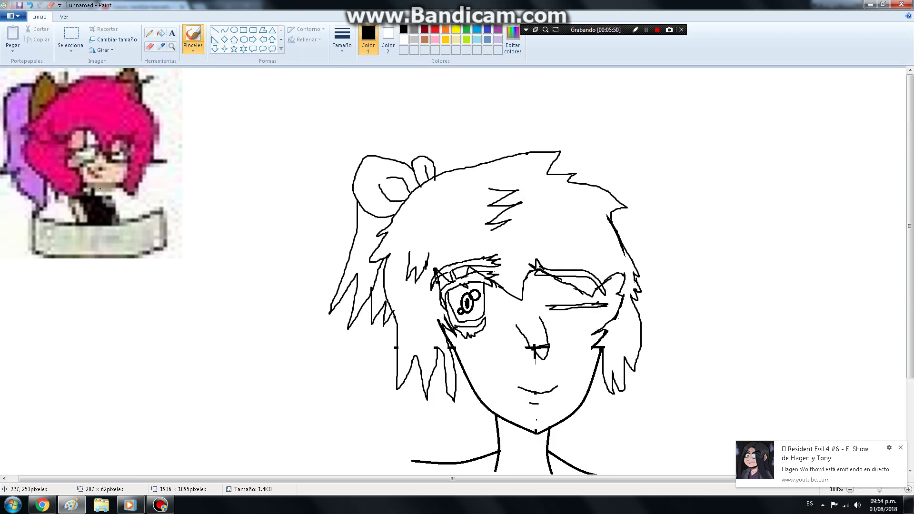
pyautogui.scroll(-3, 100, 189)
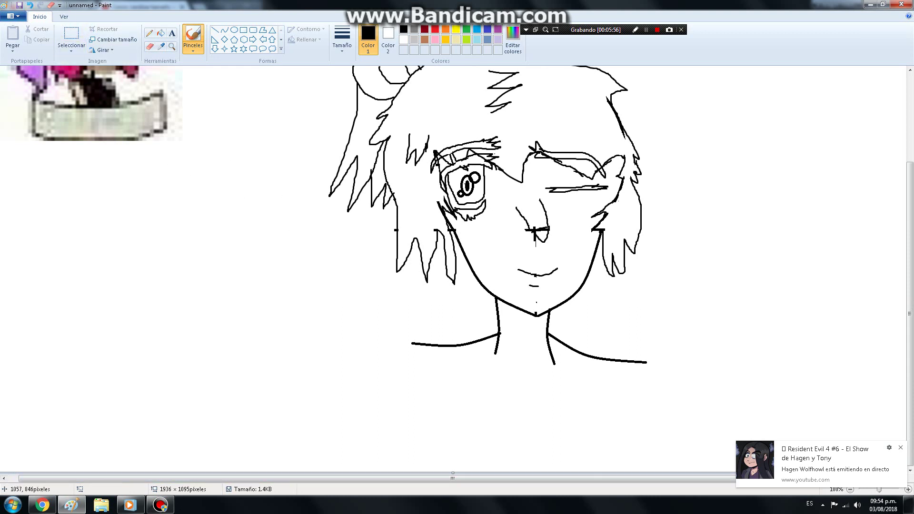
pyautogui.moveTo(495, 353)
pyautogui.mouseDown()
pyautogui.moveTo(495, 368)
pyautogui.moveTo(524, 404)
pyautogui.moveTo(551, 379)
pyautogui.mouseUp()
pyautogui.moveTo(406, 344)
pyautogui.mouseDown()
pyautogui.moveTo(377, 409)
pyautogui.moveTo(372, 472)
pyautogui.mouseUp()
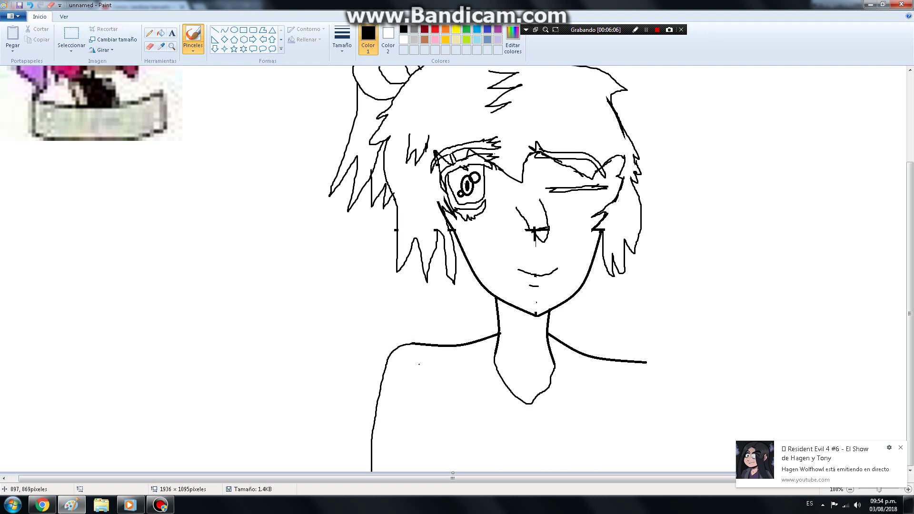
pyautogui.moveTo(433, 348); pyautogui.dragTo(424, 400)
pyautogui.scroll(2, 434, 395)
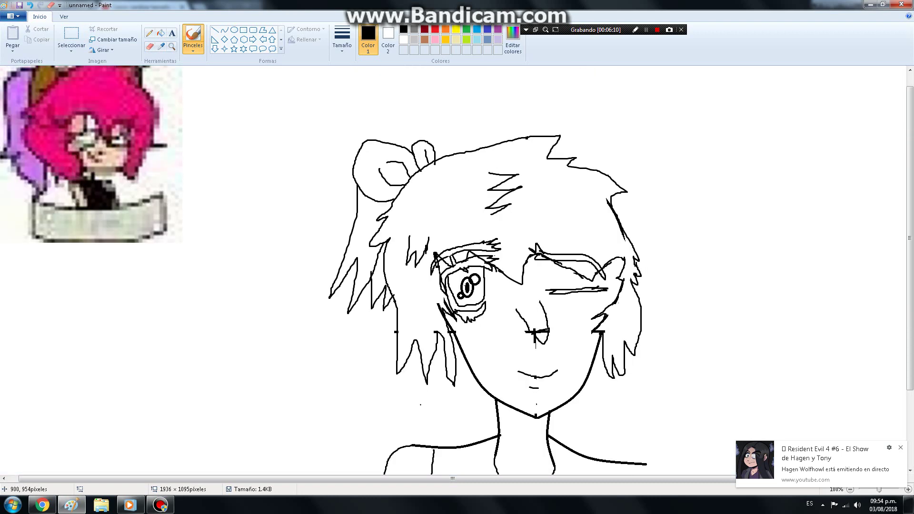
pyautogui.scroll(-2, 443, 388)
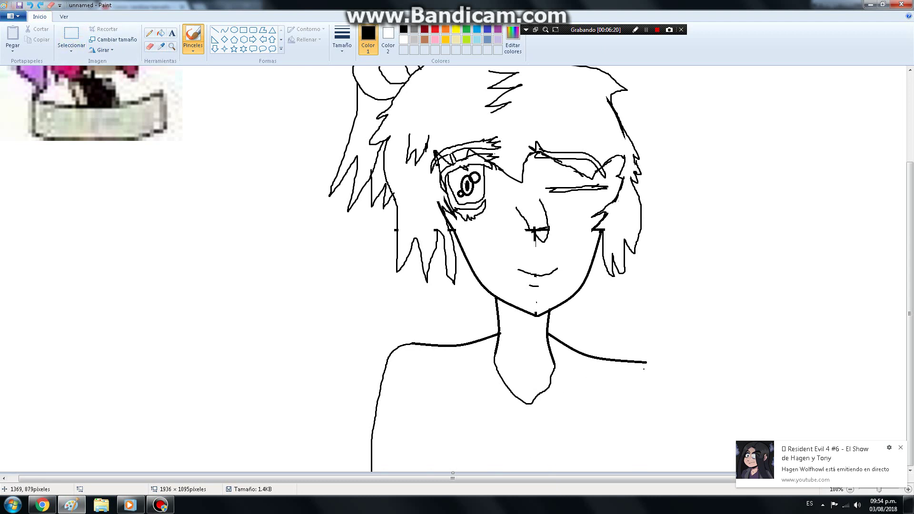
pyautogui.moveTo(651, 365)
pyautogui.mouseDown()
pyautogui.moveTo(671, 402)
pyautogui.moveTo(679, 474)
pyautogui.mouseUp()
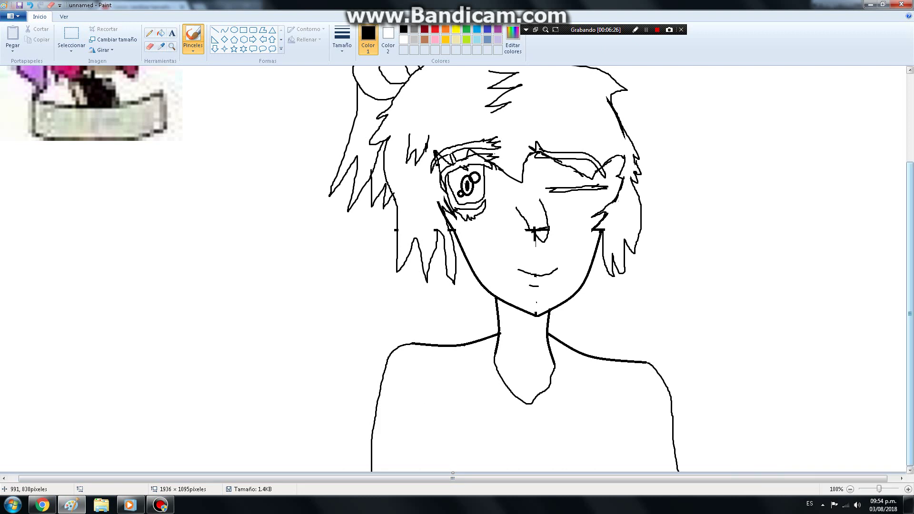
# Brush the two armholes of the sleeveless top, with armpit creases and inner arm lines running down from them
pyautogui.moveTo(457, 350)
pyautogui.mouseDown()
pyautogui.moveTo(441, 388)
pyautogui.moveTo(403, 397)
pyautogui.moveTo(388, 390)
pyautogui.mouseUp()
pyautogui.click(29, 5)
pyautogui.moveTo(461, 346)
pyautogui.mouseDown()
pyautogui.moveTo(455, 389)
pyautogui.moveTo(432, 409)
pyautogui.moveTo(429, 393)
pyautogui.moveTo(426, 474)
pyautogui.mouseUp()
pyautogui.moveTo(428, 411); pyautogui.dragTo(438, 393)
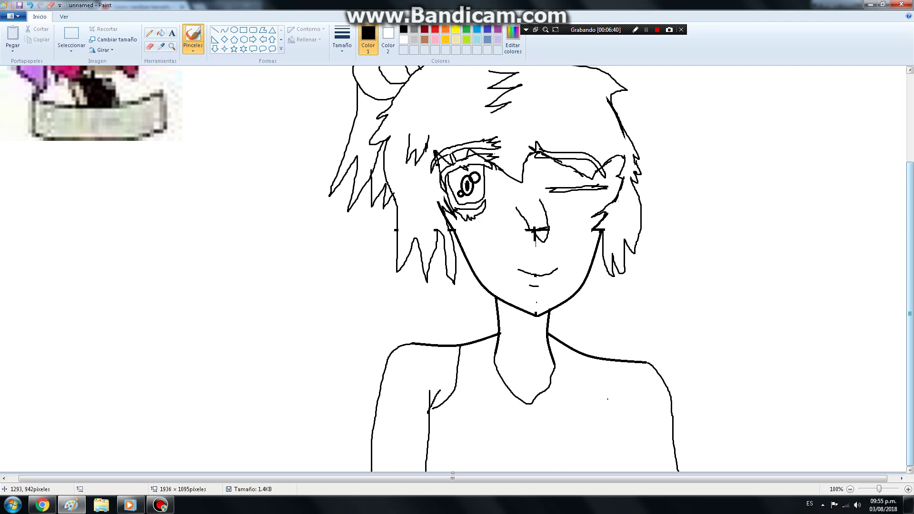
pyautogui.moveTo(578, 352)
pyautogui.mouseDown()
pyautogui.moveTo(582, 404)
pyautogui.moveTo(602, 414)
pyautogui.mouseUp()
pyautogui.moveTo(613, 415)
pyautogui.mouseDown()
pyautogui.moveTo(613, 396)
pyautogui.moveTo(611, 414)
pyautogui.mouseUp()
pyautogui.moveTo(612, 414)
pyautogui.mouseDown()
pyautogui.moveTo(627, 399)
pyautogui.moveTo(614, 474)
pyautogui.mouseUp()
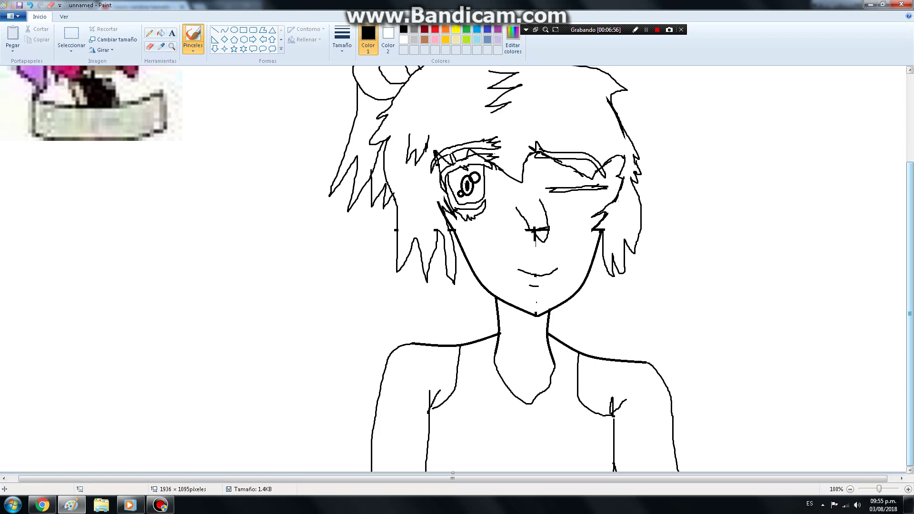
pyautogui.scroll(3, 660, 418)
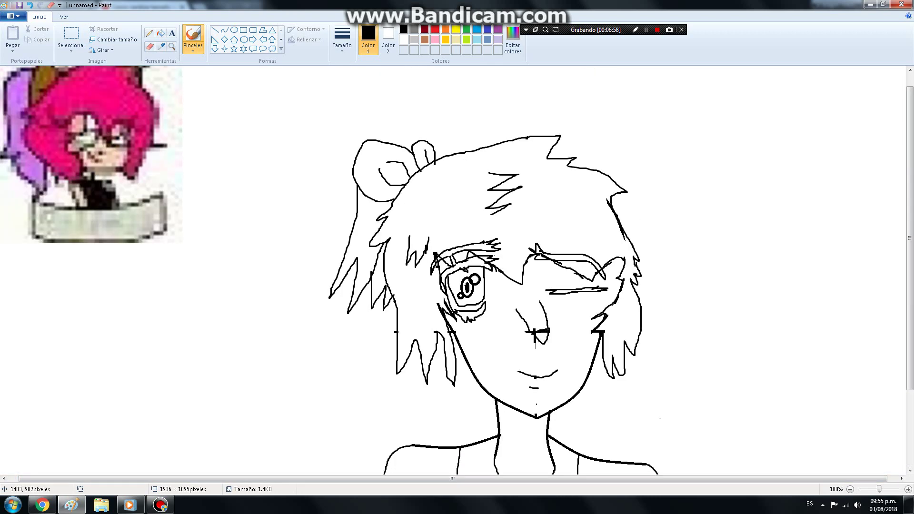
pyautogui.scroll(-3, 657, 417)
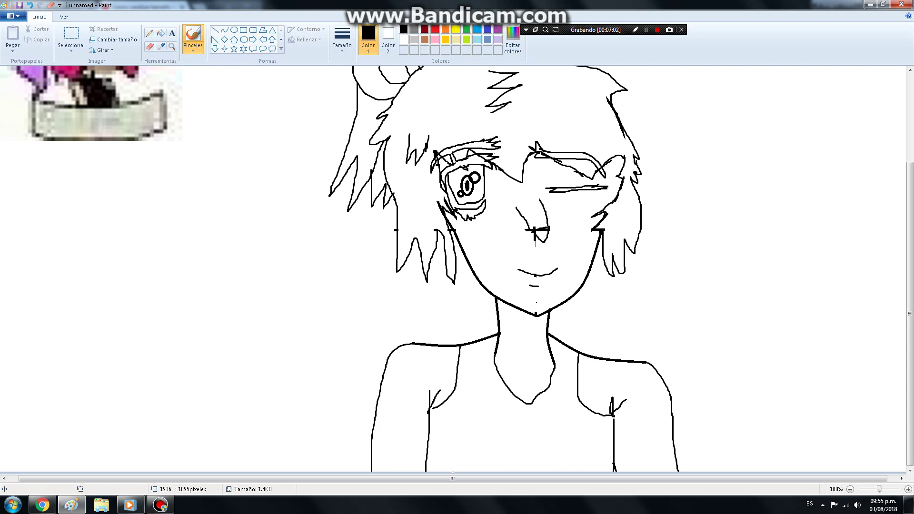
pyautogui.hotkey('shift', 'F12')
pyautogui.hotkey('shift', 'F12')
pyautogui.click(64, 16)
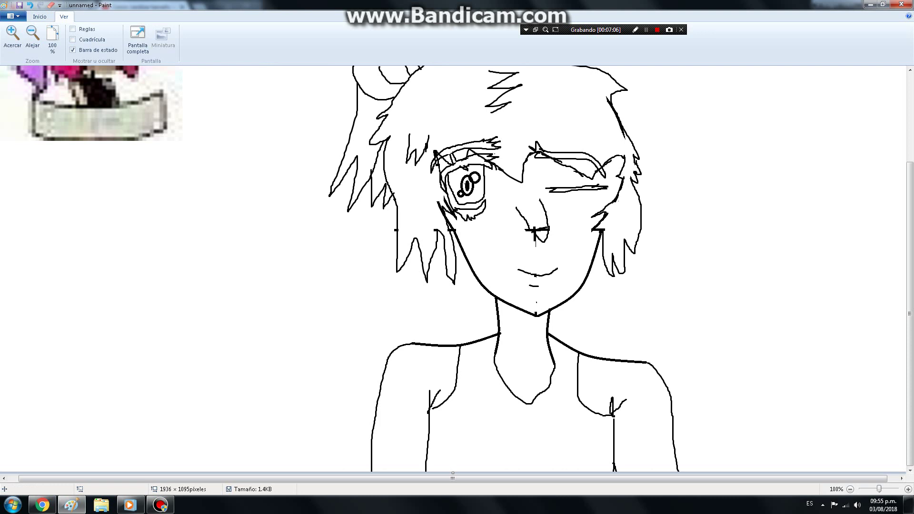
pyautogui.click(40, 16)
pyautogui.hotkey('shift', 'F12')
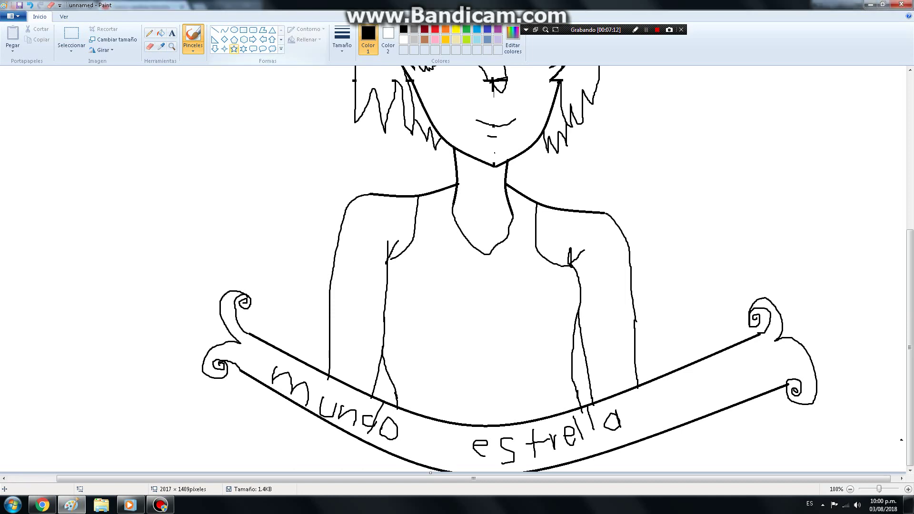
# Fill the open eye's upper and lower lash outlines and the eyebrow above it with black
pyautogui.scroll(5, 249, 110)
pyautogui.scroll(-6, 453, 270)
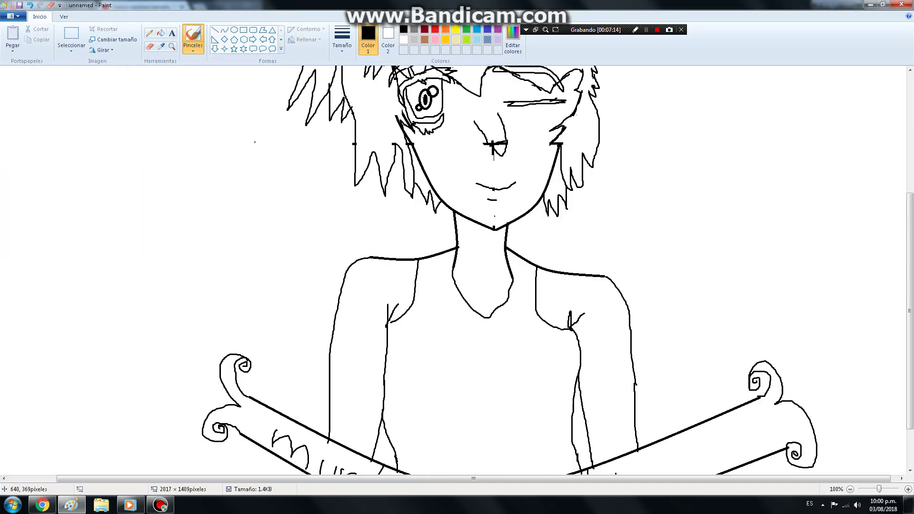
pyautogui.scroll(6, 453, 271)
pyautogui.scroll(-2, 255, 142)
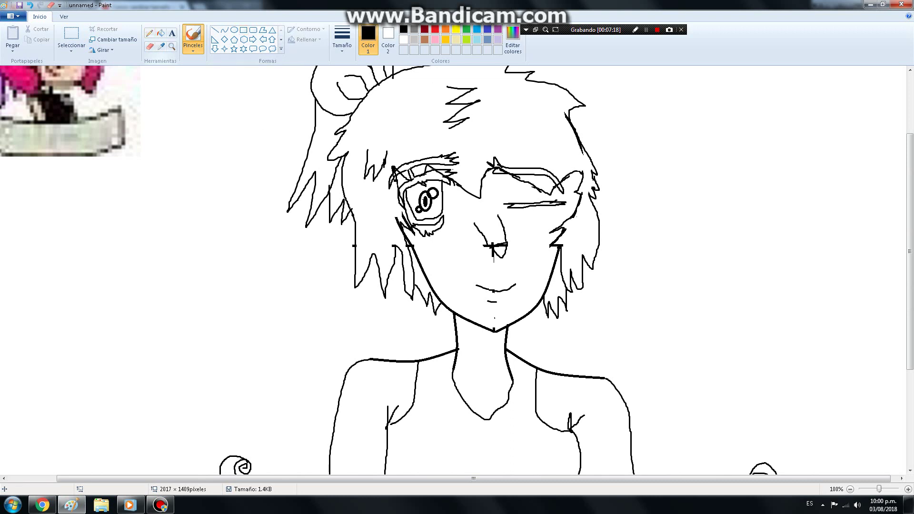
pyautogui.click(160, 33)
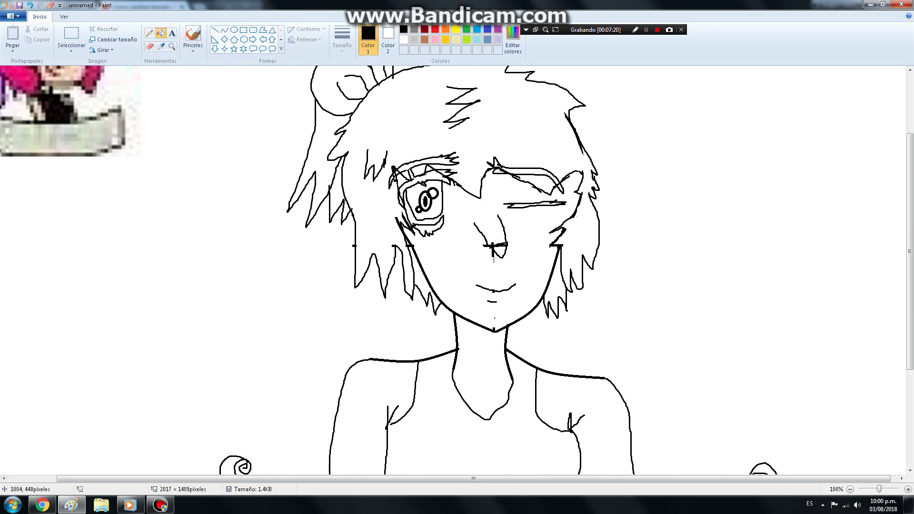
pyautogui.click(428, 173)
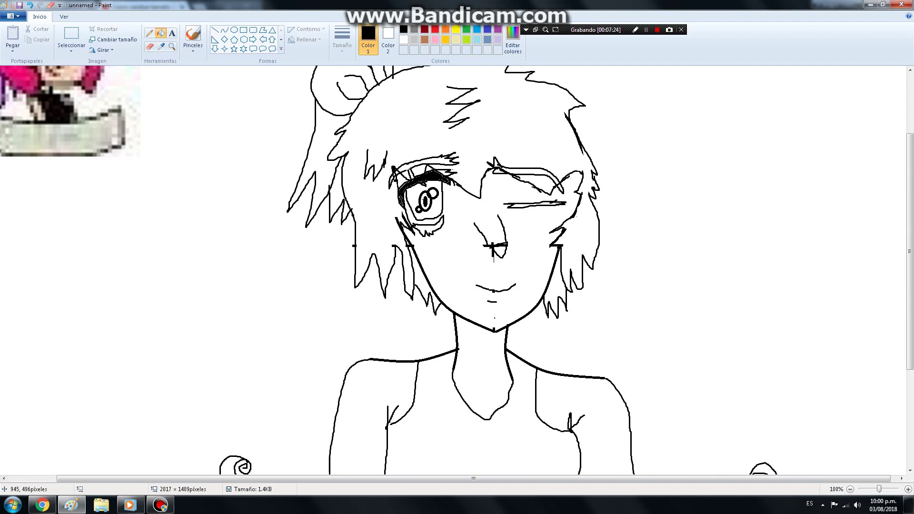
pyautogui.click(431, 227)
pyautogui.click(444, 173)
pyautogui.click(431, 161)
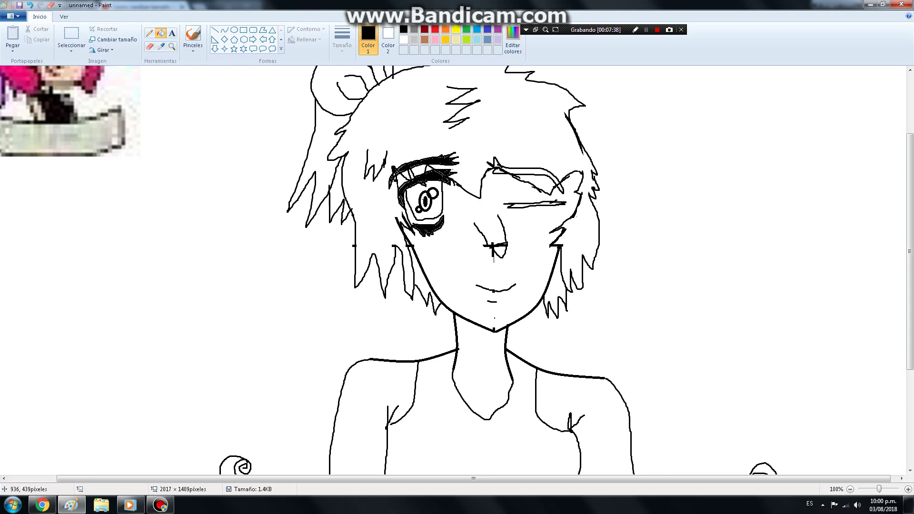
# Fill the eyebrow above the winking eye and the closed eyelid line with black
pyautogui.moveTo(504, 170); pyautogui.dragTo(556, 180)
pyautogui.moveTo(494, 169); pyautogui.dragTo(505, 173)
pyautogui.moveTo(513, 205); pyautogui.dragTo(560, 202)
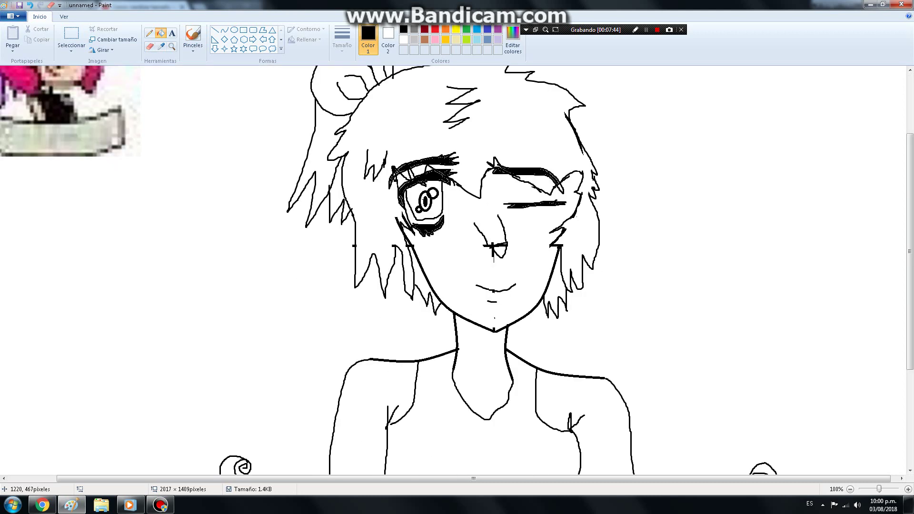
# Fill the sleeveless top with black
pyautogui.scroll(-3, 530, 177)
pyautogui.click(536, 331)
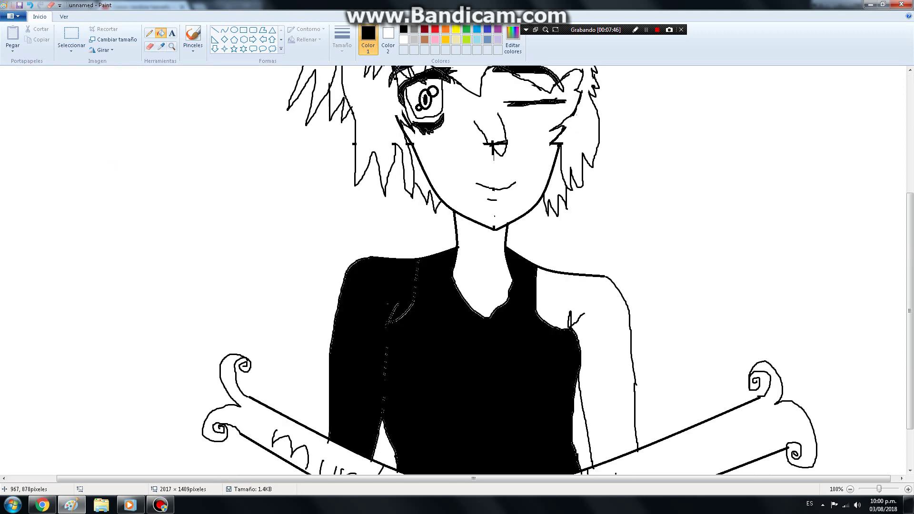
# Undo the black fill that covered the top and arm, and brush the gap at the left armpit outline closed
pyautogui.click(29, 5)
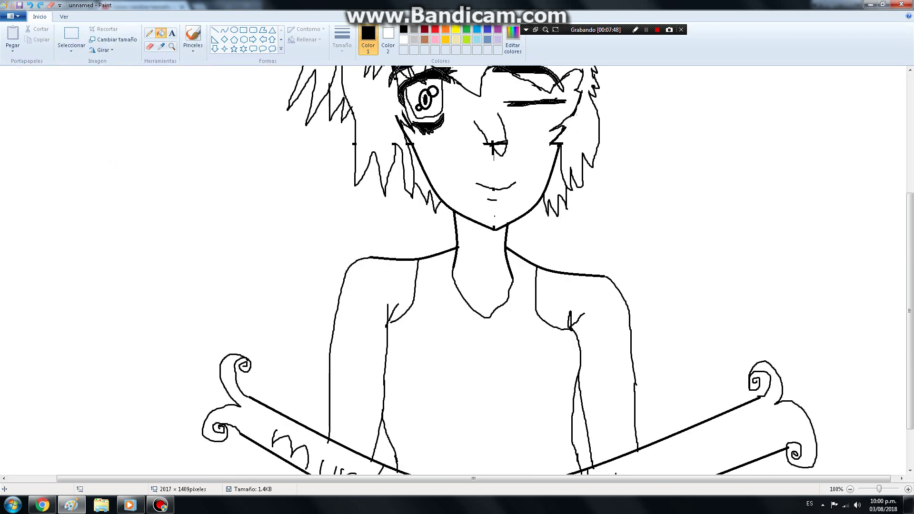
pyautogui.click(193, 36)
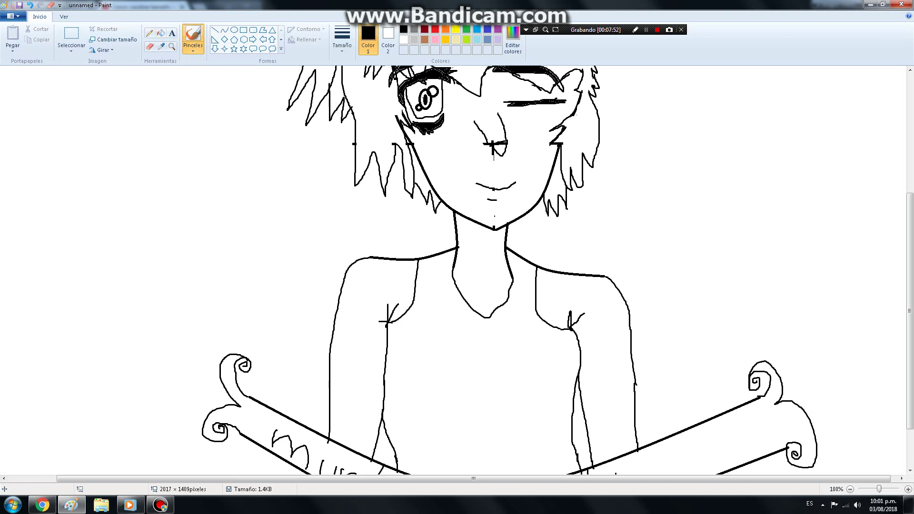
pyautogui.click(160, 33)
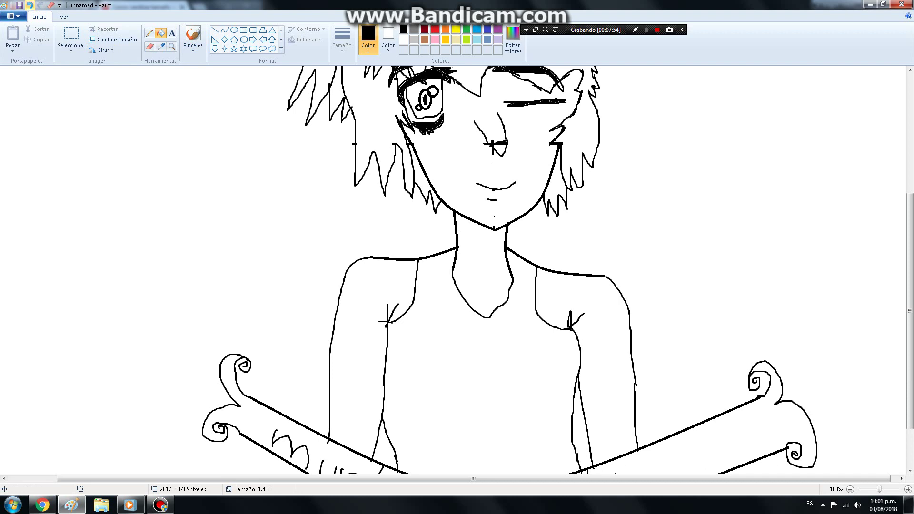
pyautogui.click(193, 36)
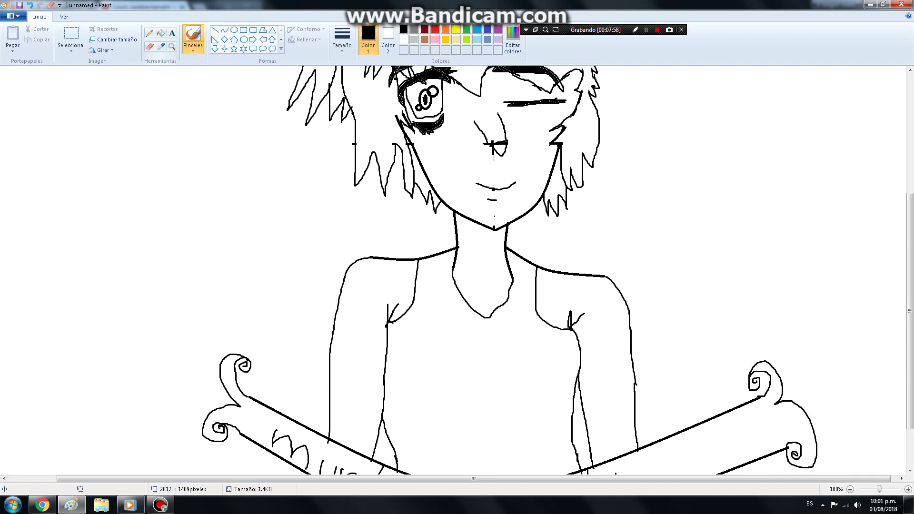
pyautogui.click(160, 33)
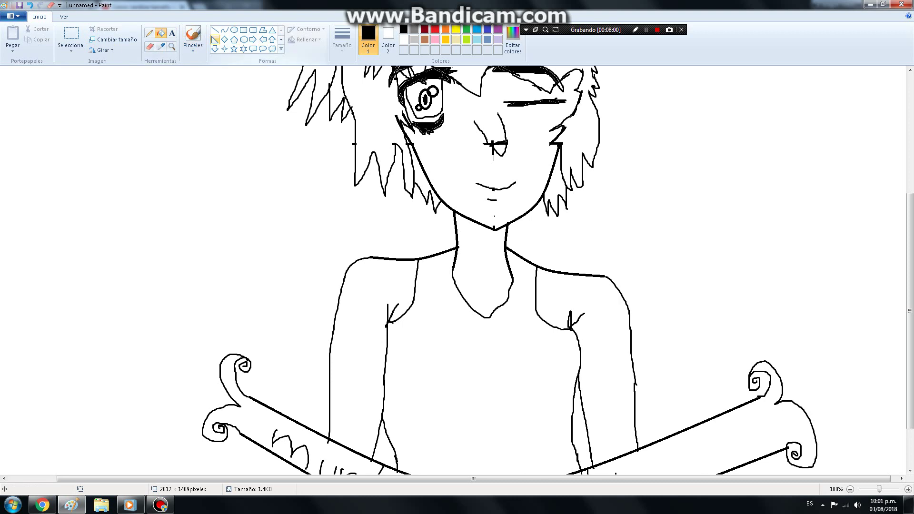
pyautogui.click(193, 35)
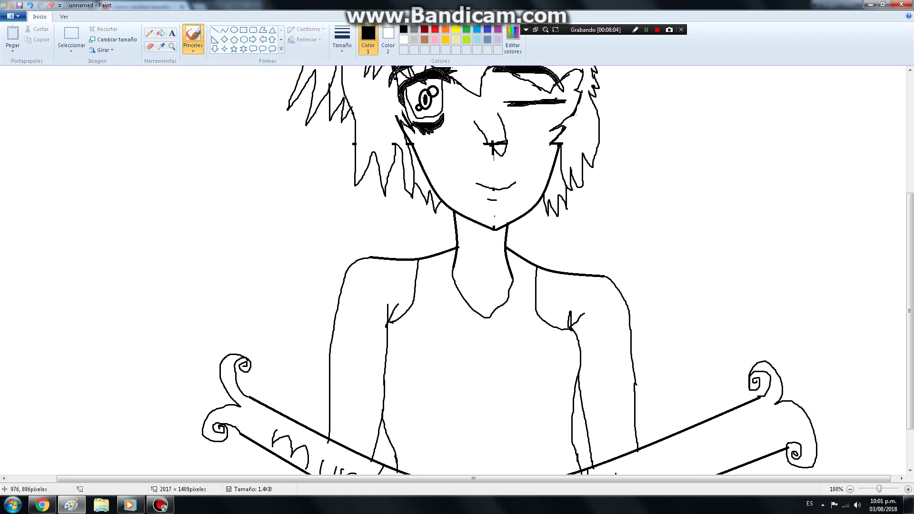
# Brush wavy shading borders across both shoulder straps and down the left side of the top
pyautogui.moveTo(415, 286); pyautogui.dragTo(435, 283)
pyautogui.moveTo(513, 282); pyautogui.dragTo(532, 286)
pyautogui.moveTo(398, 319); pyautogui.dragTo(418, 473)
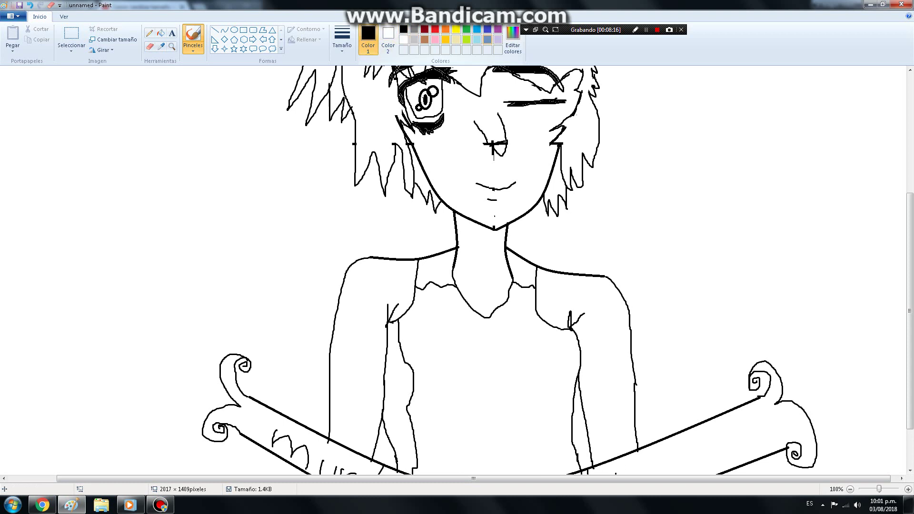
# Mix a custom dark grey with red, green and blue at 59
pyautogui.click(513, 43)
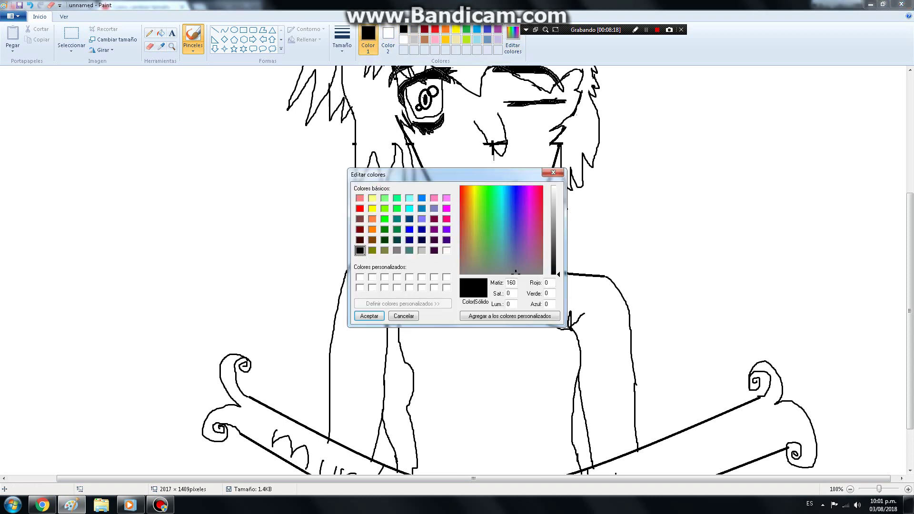
pyautogui.click(553, 259)
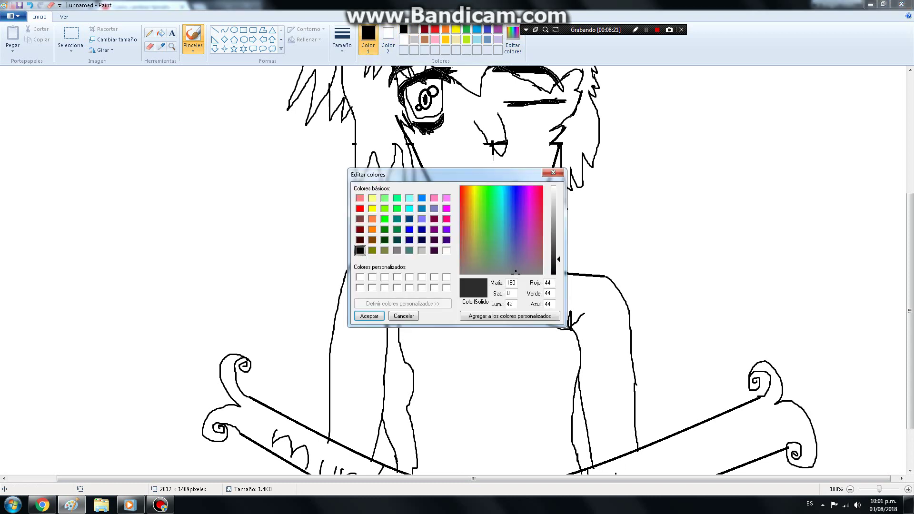
pyautogui.click(553, 254)
pyautogui.click(369, 315)
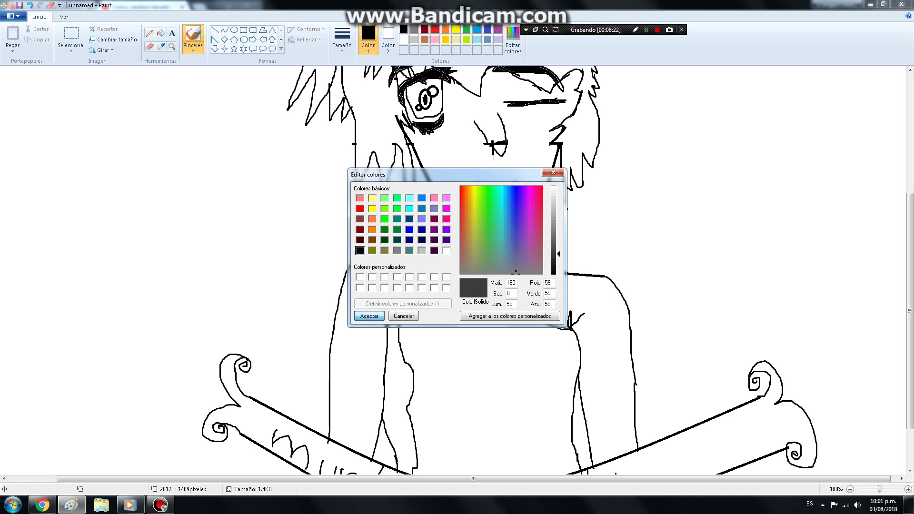
# Fill the top's two shoulder straps and wavy side strip with black, and the rest of it with the custom dark grey
pyautogui.click(403, 29)
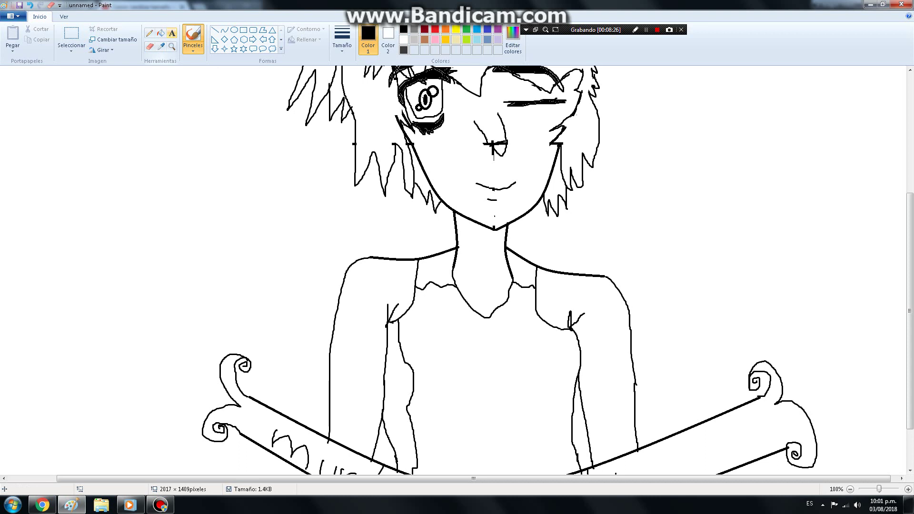
pyautogui.click(160, 33)
pyautogui.click(436, 269)
pyautogui.click(521, 266)
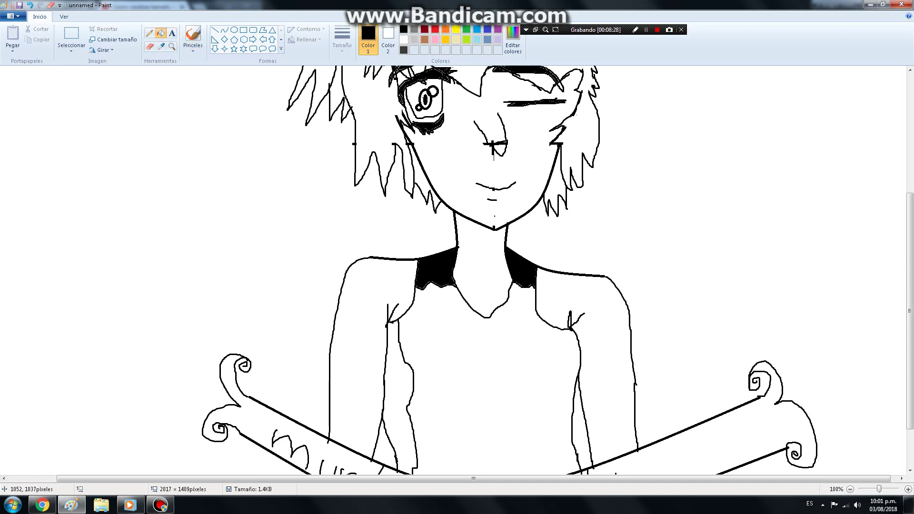
pyautogui.click(399, 381)
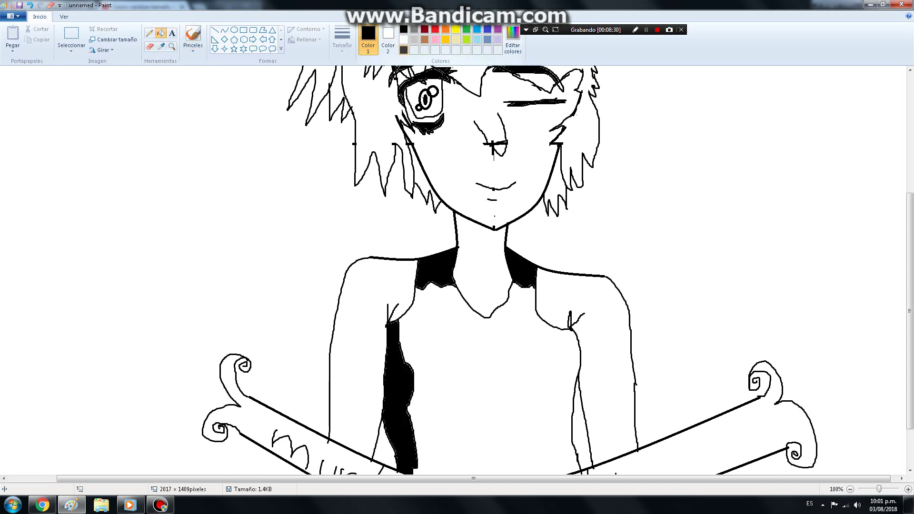
pyautogui.click(403, 50)
pyautogui.click(505, 377)
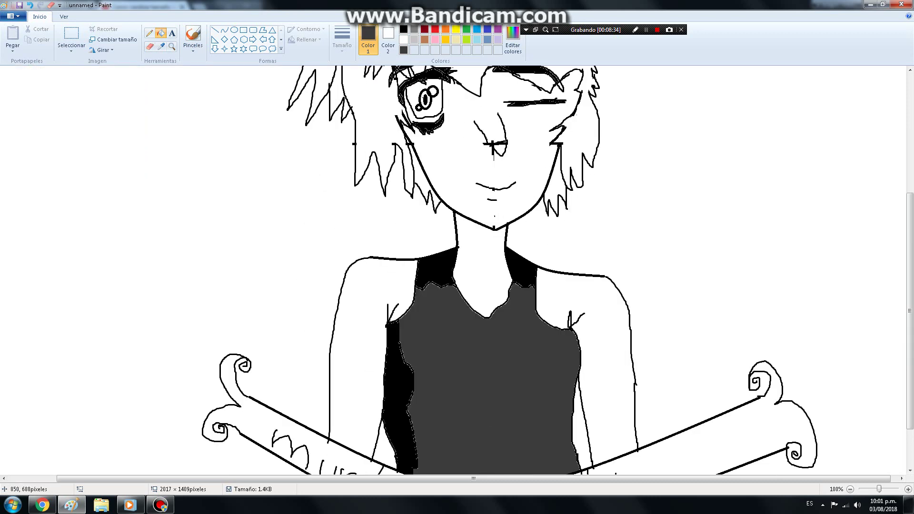
# Fill the neck and both arms with the pale yellow skin colour
pyautogui.scroll(5, 457, 271)
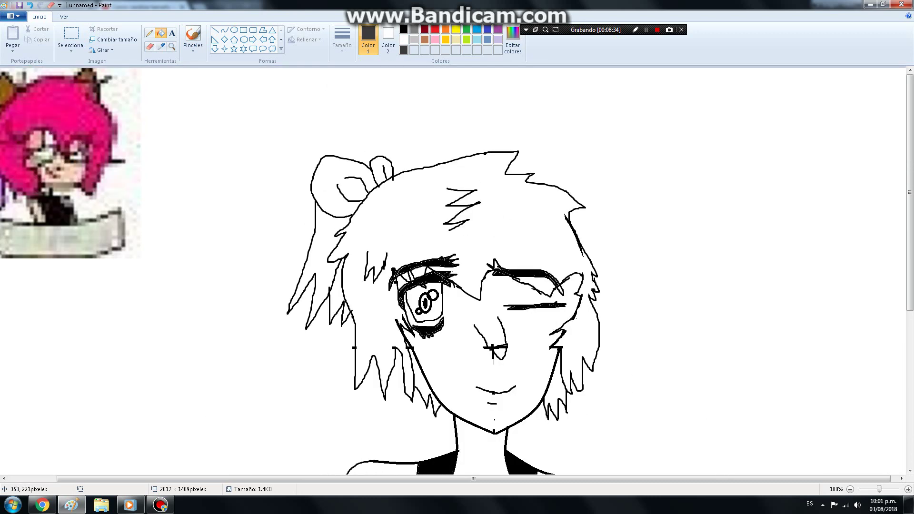
pyautogui.click(456, 40)
pyautogui.scroll(-5, 423, 223)
pyautogui.click(362, 267)
pyautogui.click(481, 190)
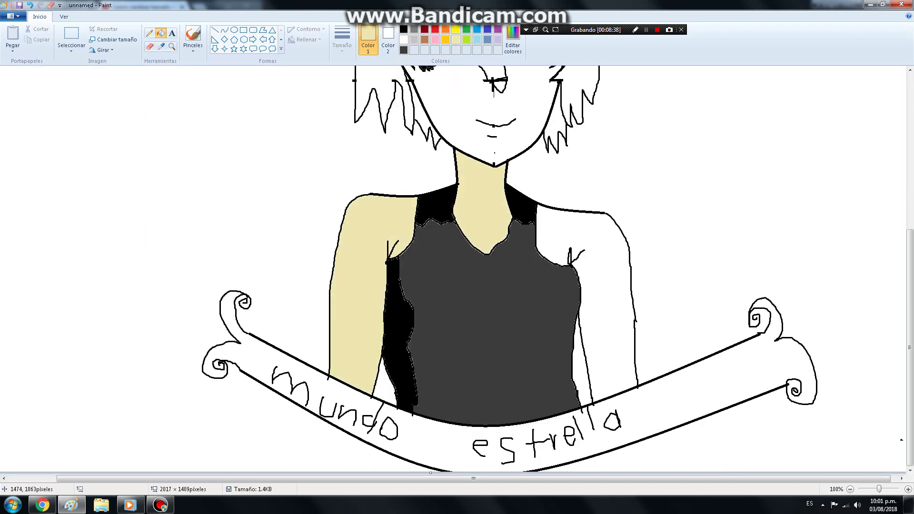
pyautogui.click(603, 286)
# Fill the face, the nose tip and the gap beside the open eye with the same pale yellow
pyautogui.scroll(2, 457, 272)
pyautogui.scroll(2, 458, 271)
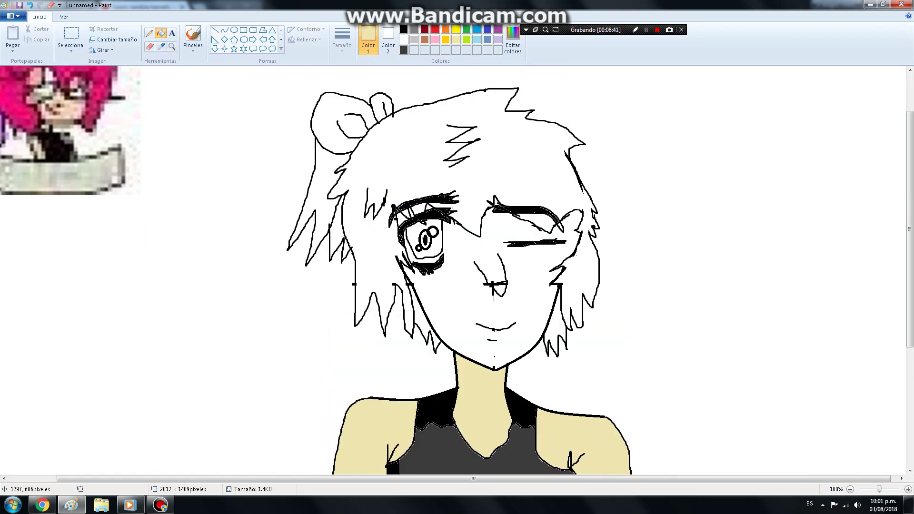
pyautogui.click(534, 316)
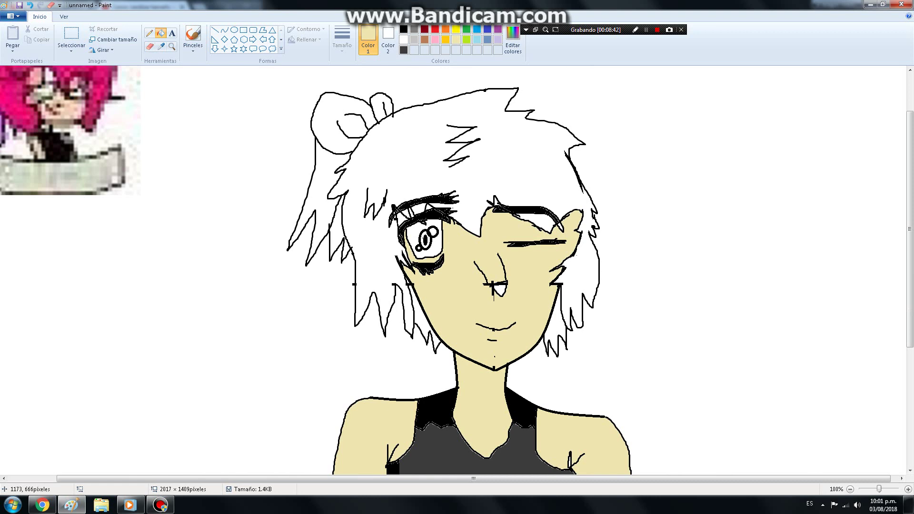
pyautogui.click(499, 288)
pyautogui.click(400, 215)
# Mix a custom pink-red from the rose colour, with red 251, green 0 and blue 82
pyautogui.scroll(3, 189, 159)
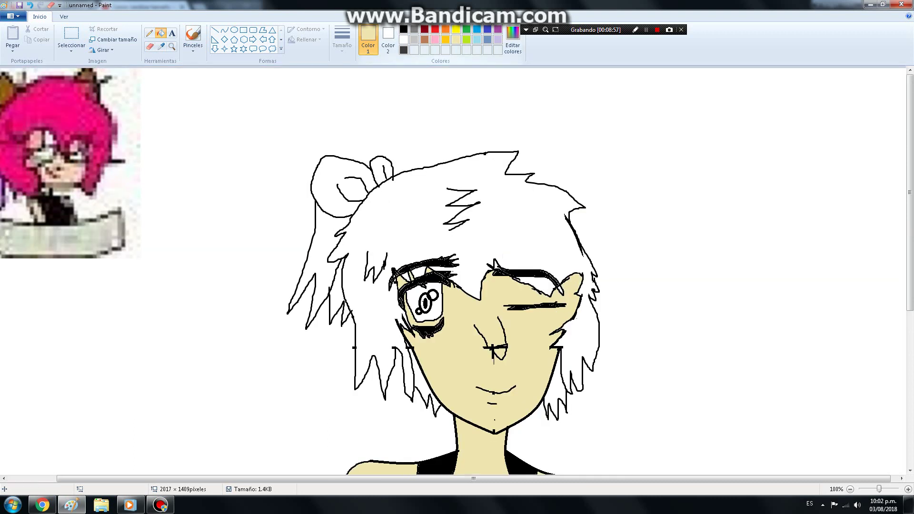
pyautogui.click(434, 39)
pyautogui.click(513, 40)
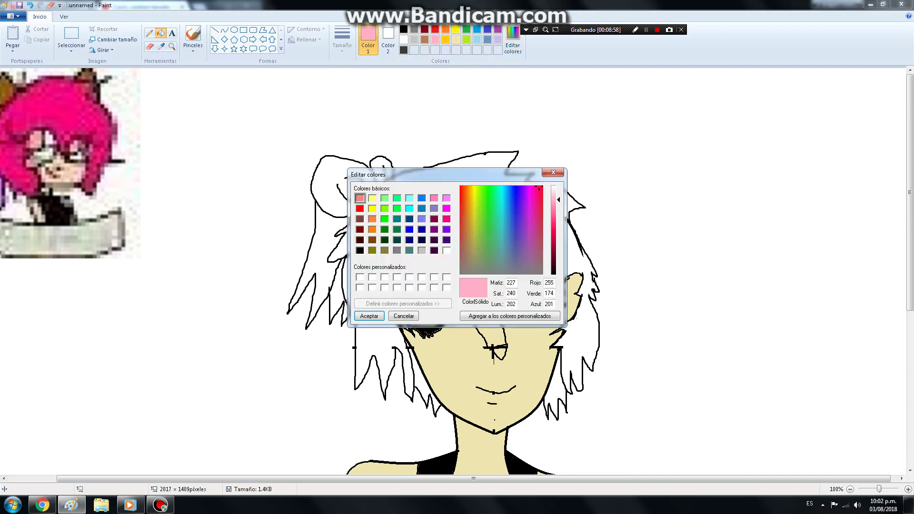
pyautogui.moveTo(554, 199); pyautogui.dragTo(554, 231)
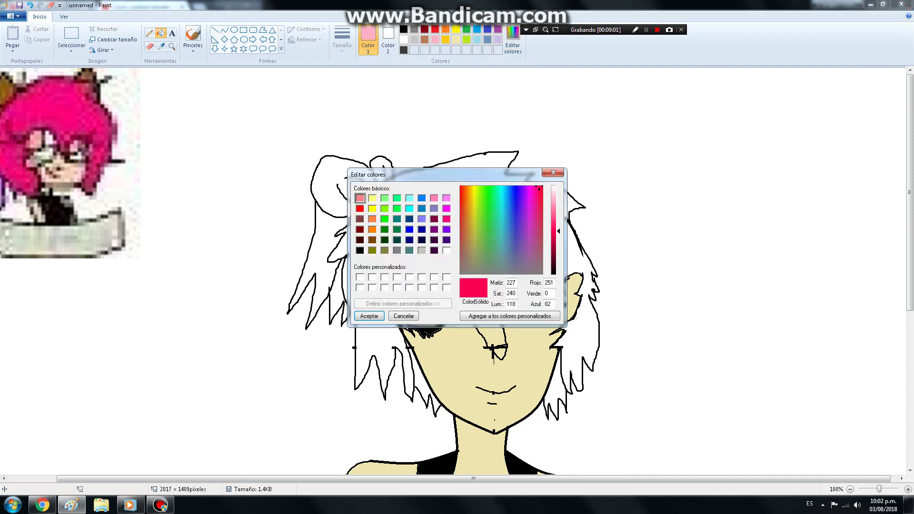
pyautogui.press('Return')
# Fill the main hair, the lower locks on both sides of the jaw and the fringe over the winking eye with pink-red
pyautogui.click(390, 205)
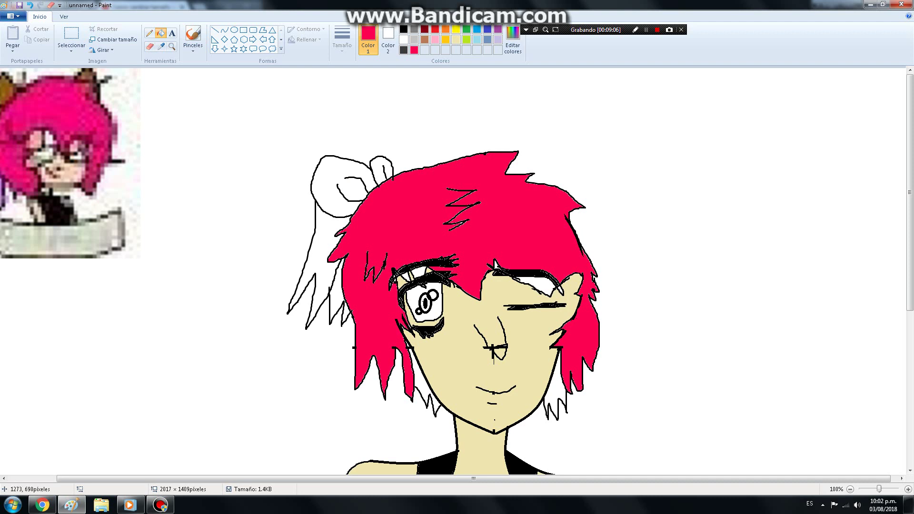
pyautogui.click(548, 406)
pyautogui.click(423, 376)
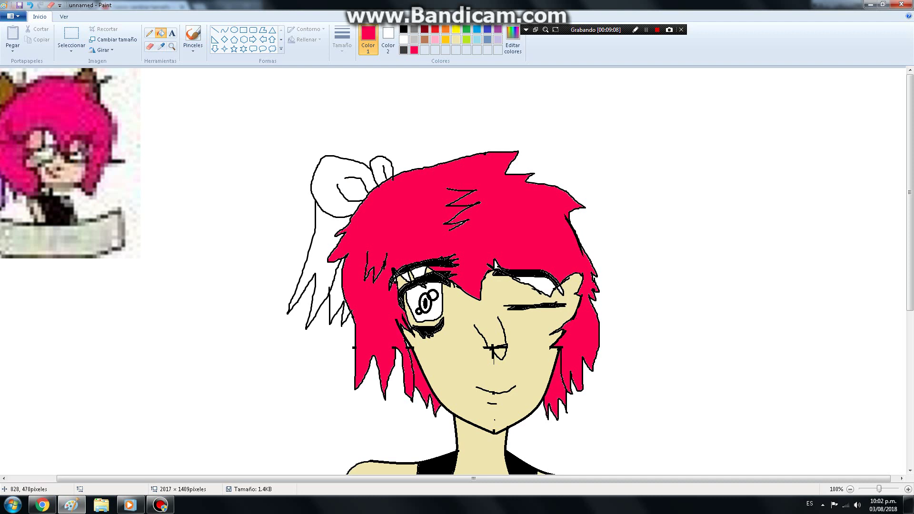
pyautogui.scroll(-5, 386, 275)
pyautogui.scroll(5, 237, 230)
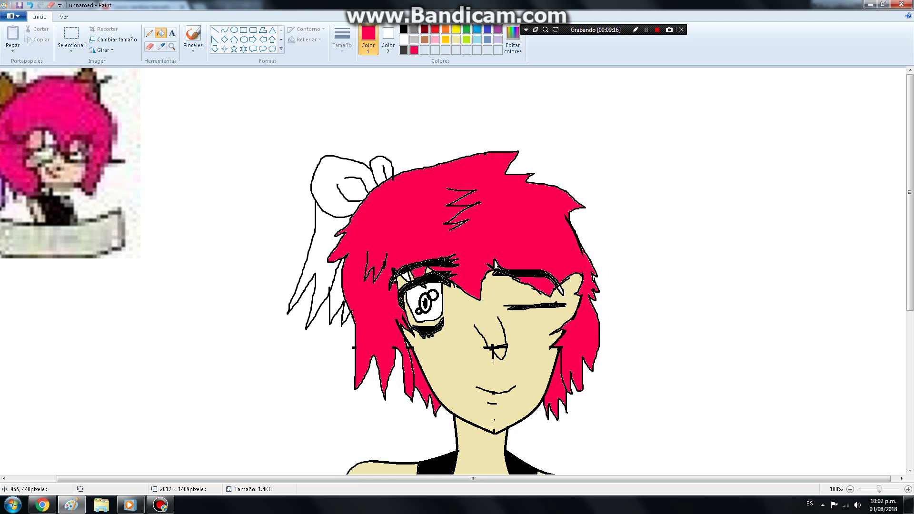
# Mix a darker crimson for the hair shading, with red 198, green 0 and blue 64
pyautogui.scroll(-3, 522, 290)
pyautogui.scroll(3, 572, 296)
pyautogui.scroll(-3, 571, 296)
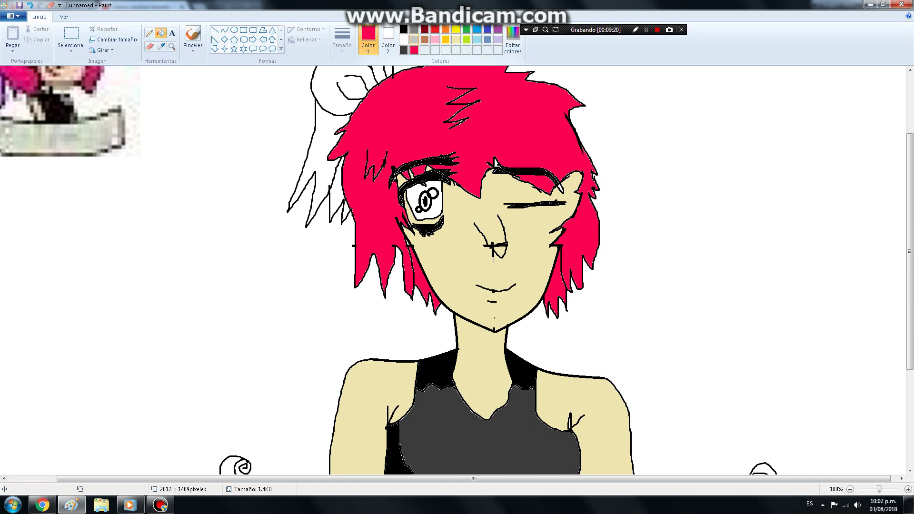
pyautogui.click(513, 41)
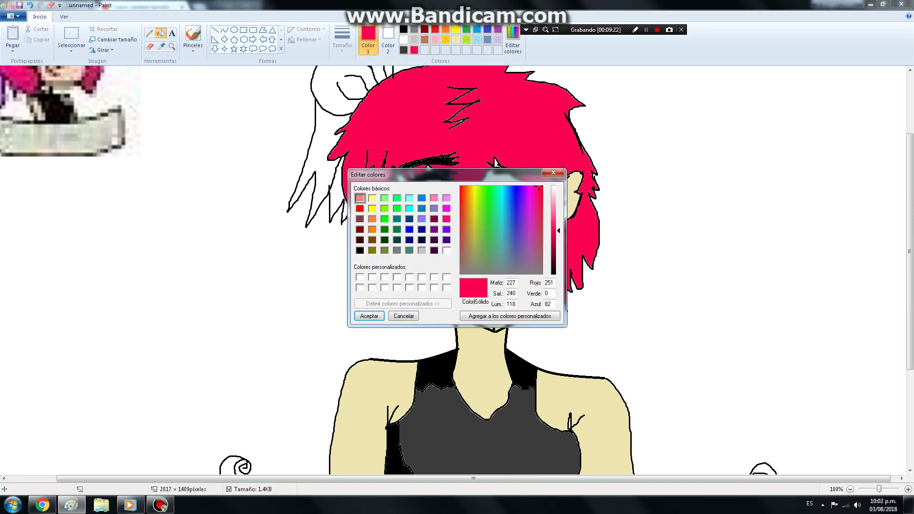
pyautogui.moveTo(559, 230); pyautogui.dragTo(558, 244)
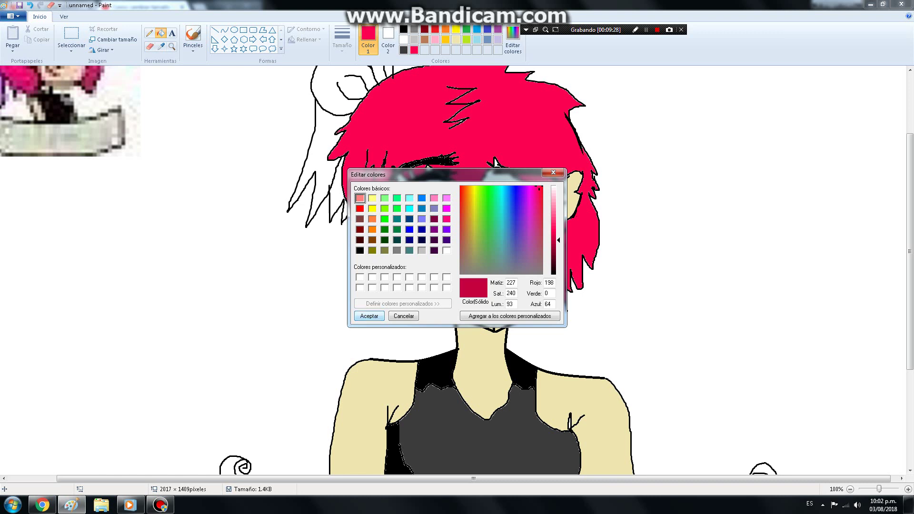
pyautogui.click(369, 316)
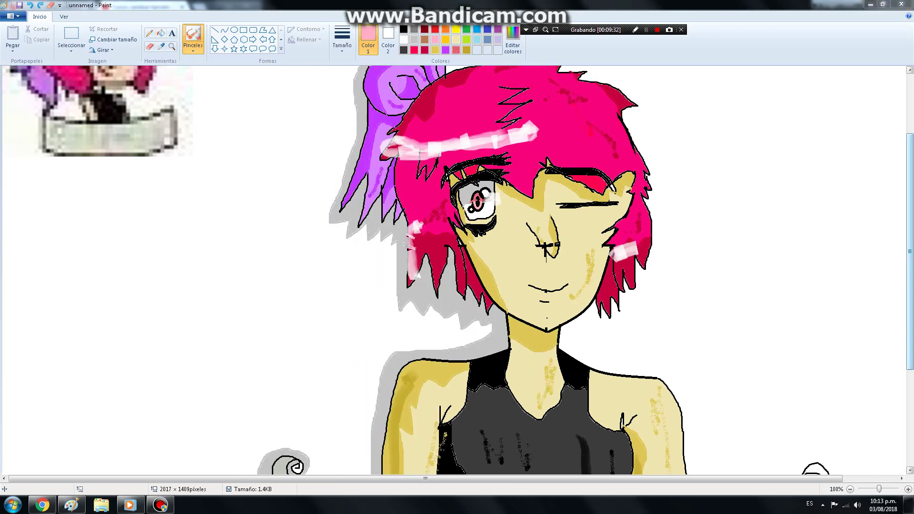
# Add a pink text box of about 316 × 195 pixels beside the head, reading "espero que te guste y a todos xd"
pyautogui.click(172, 33)
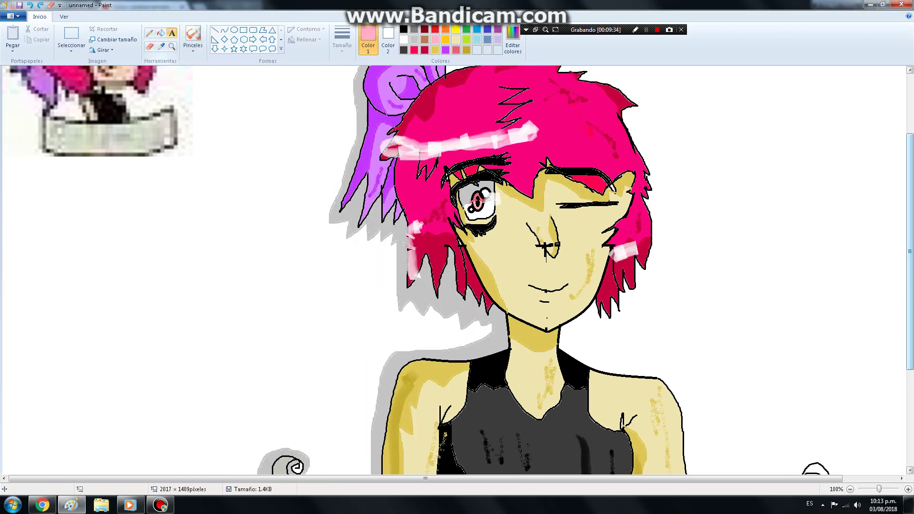
pyautogui.scroll(4, 454, 270)
pyautogui.scroll(-10, 605, 202)
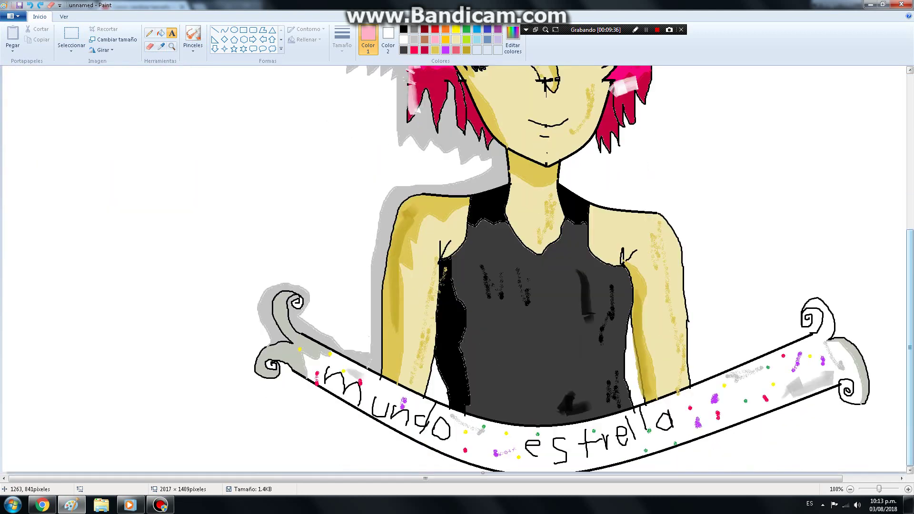
pyautogui.scroll(8, 604, 202)
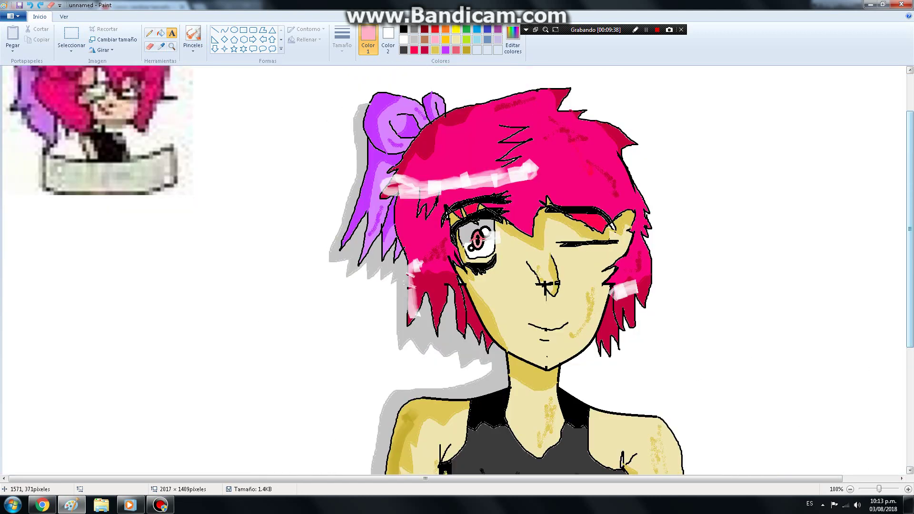
pyautogui.moveTo(723, 132); pyautogui.dragTo(842, 205)
pyautogui.moveTo(864, 235); pyautogui.dragTo(874, 225)
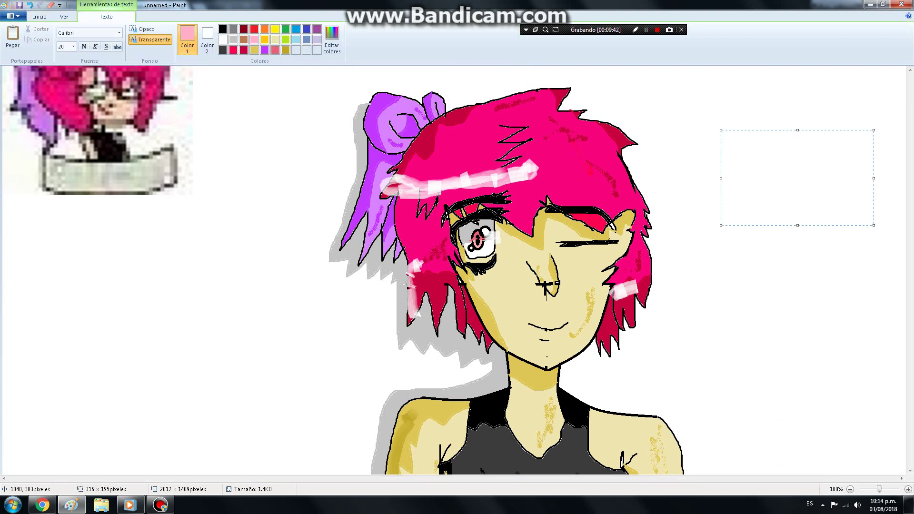
pyautogui.write('espero que te guste y ')
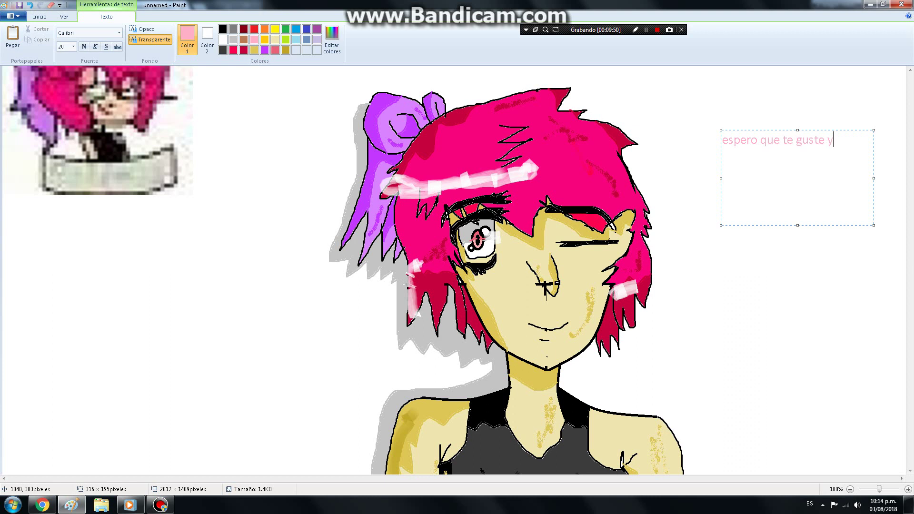
pyautogui.write('a todos xd')
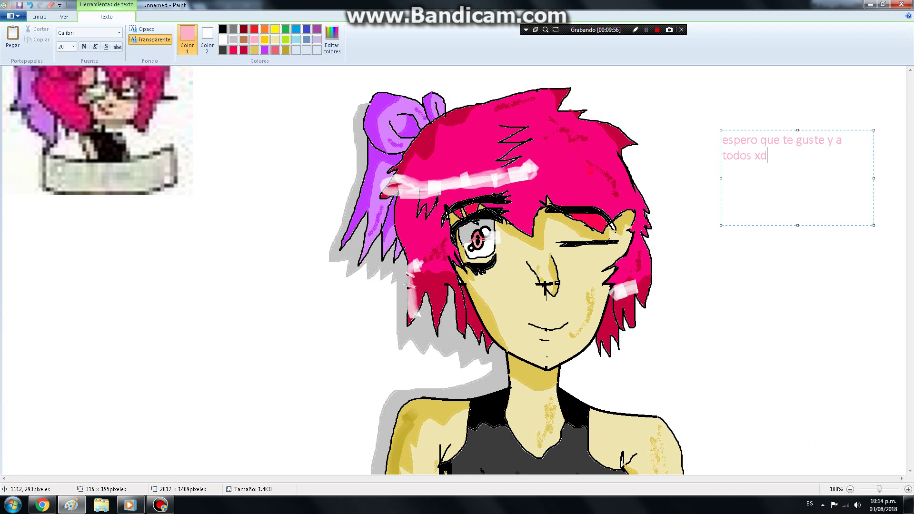